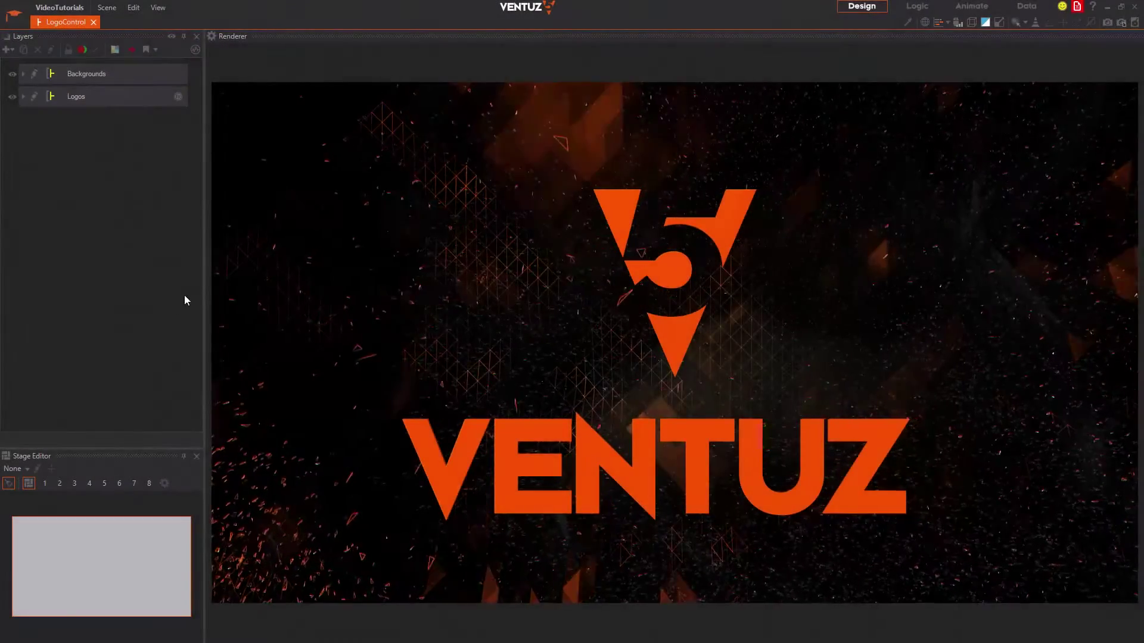
# Export the scene as a Ventuz presentation named LogoControl.vpr
pyautogui.click(182, 292)
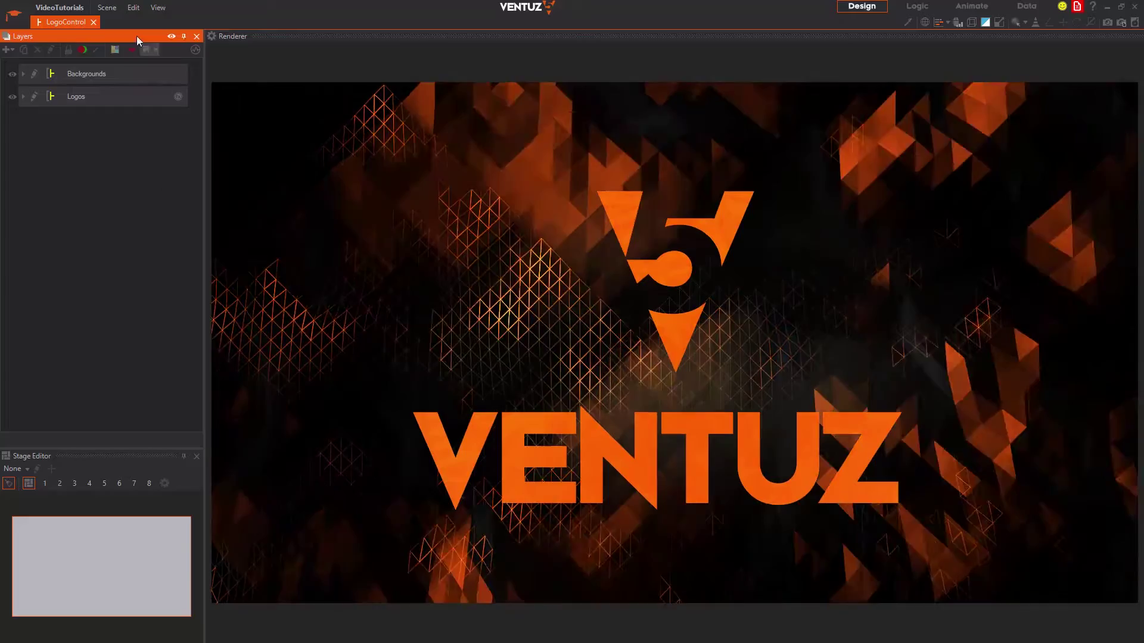
pyautogui.click(112, 9)
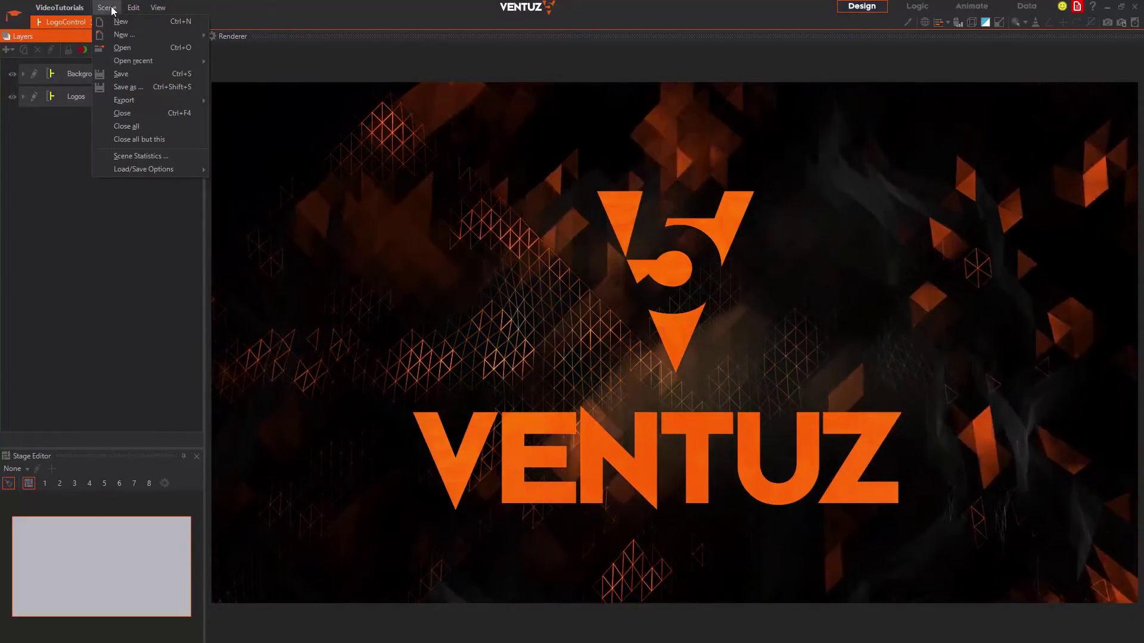
pyautogui.moveTo(122, 100)
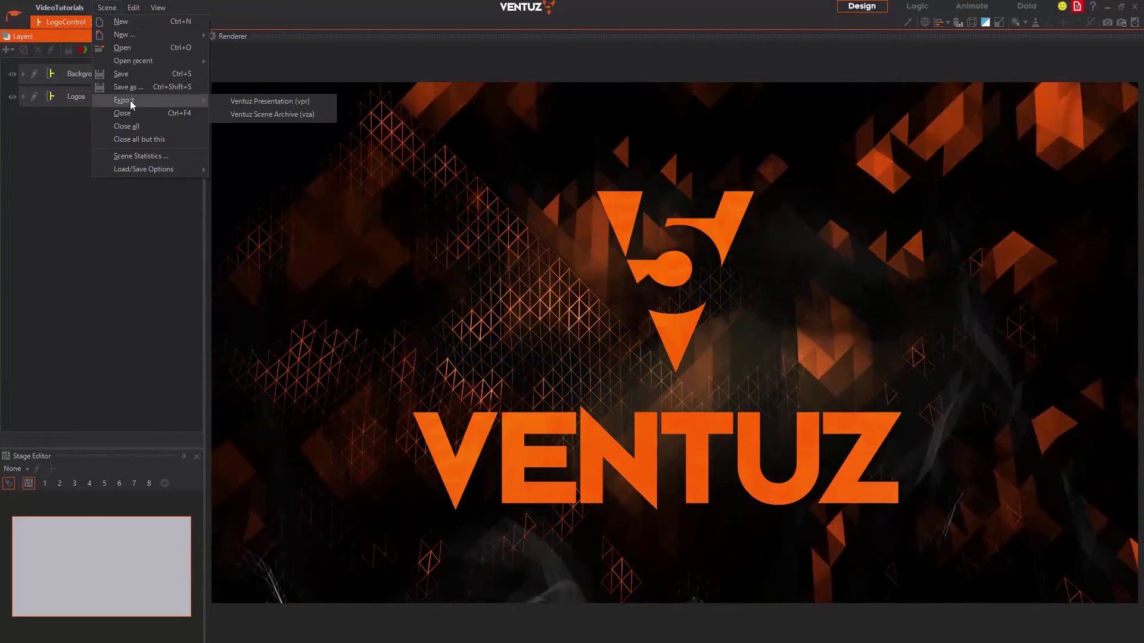
pyautogui.click(248, 101)
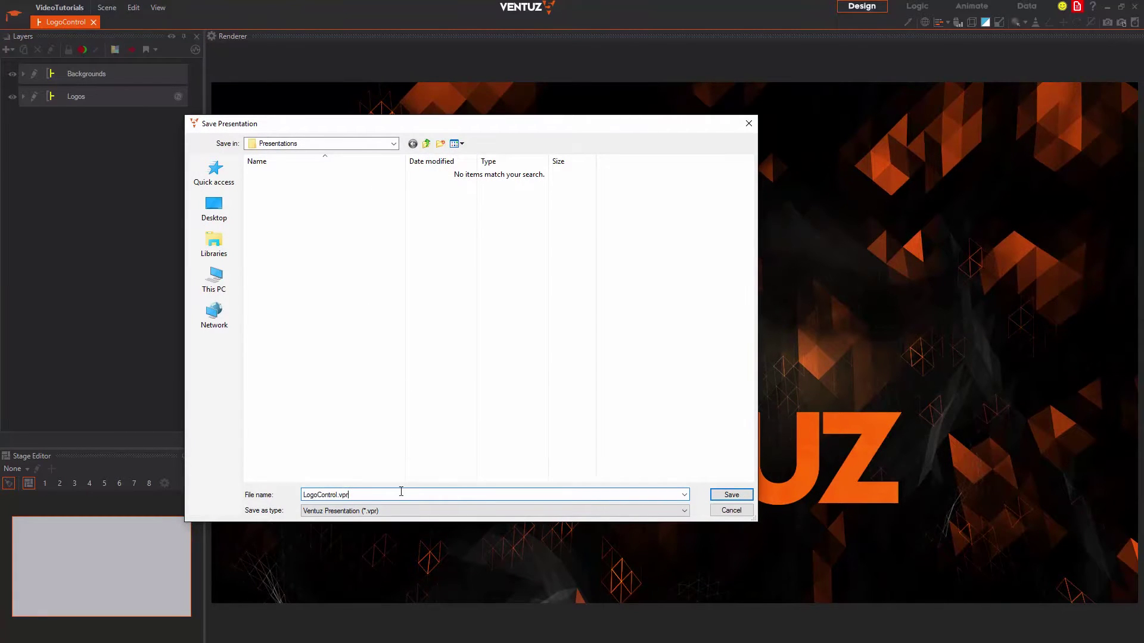
pyautogui.click(731, 494)
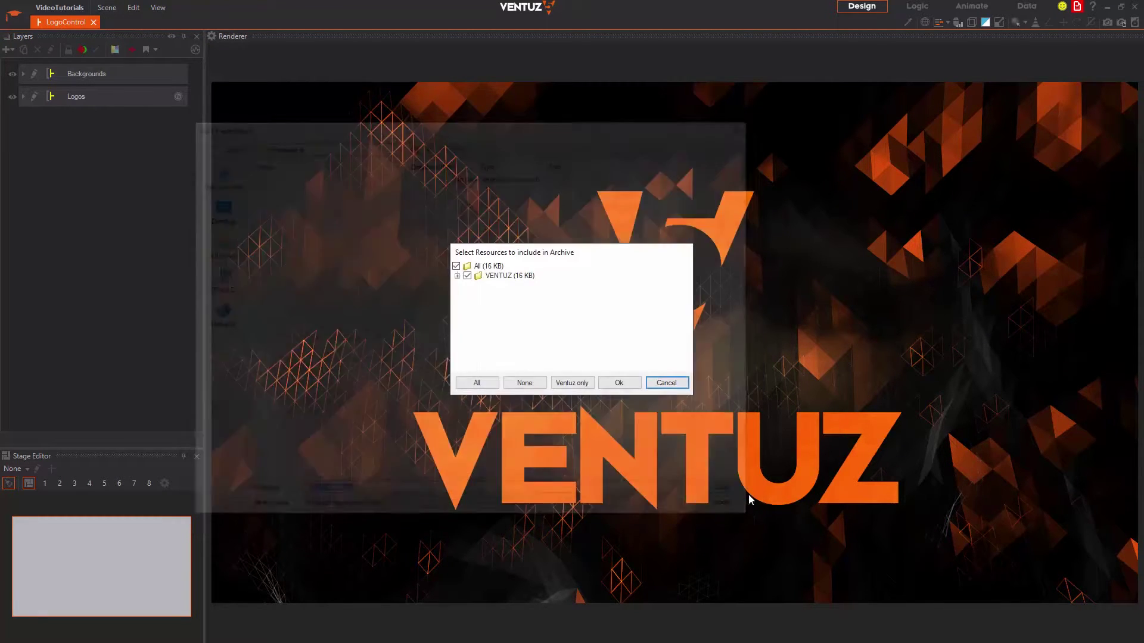
# Package only the LogoControl scene from VENTUZ > Scenes > LogoScenes as the archive's resource
pyautogui.click(458, 276)
pyautogui.click(469, 286)
pyautogui.click(480, 294)
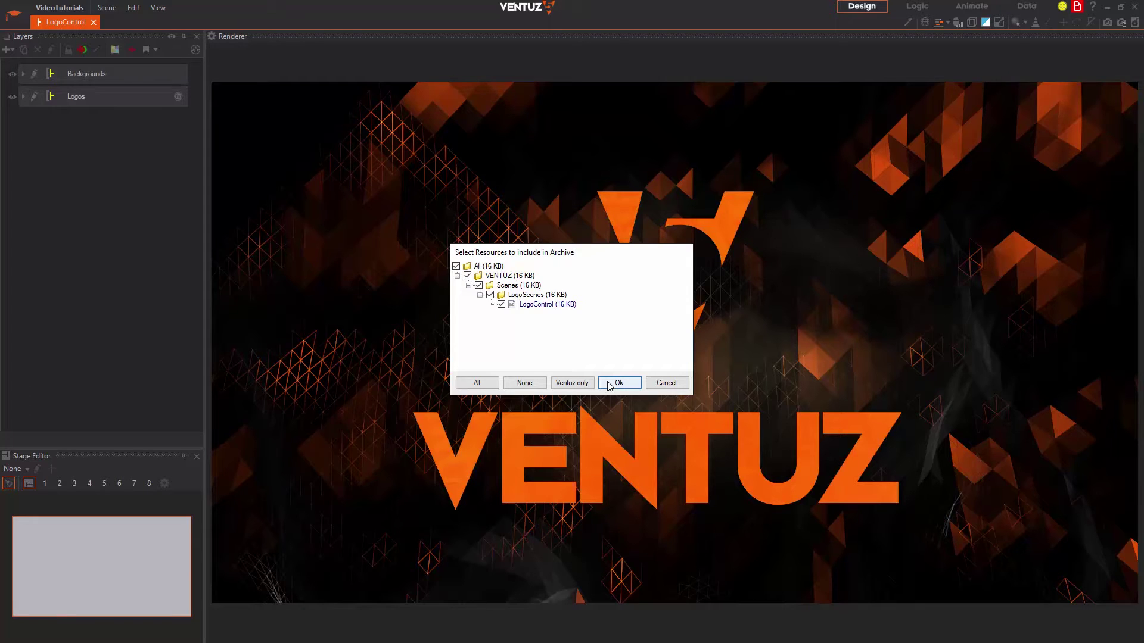
pyautogui.click(501, 305)
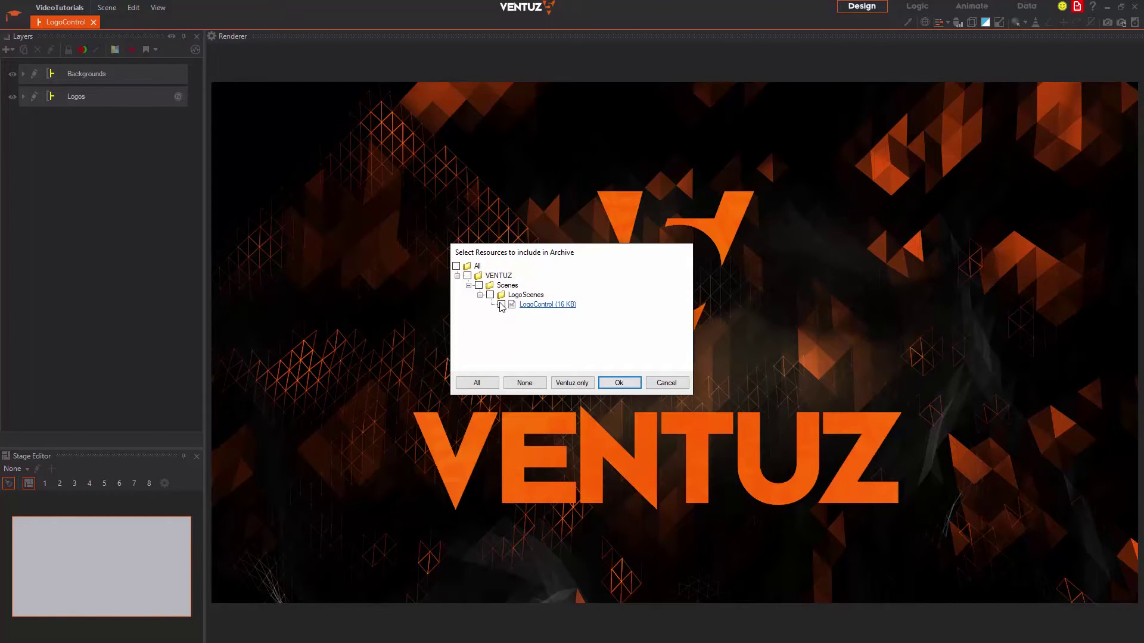
pyautogui.click(502, 305)
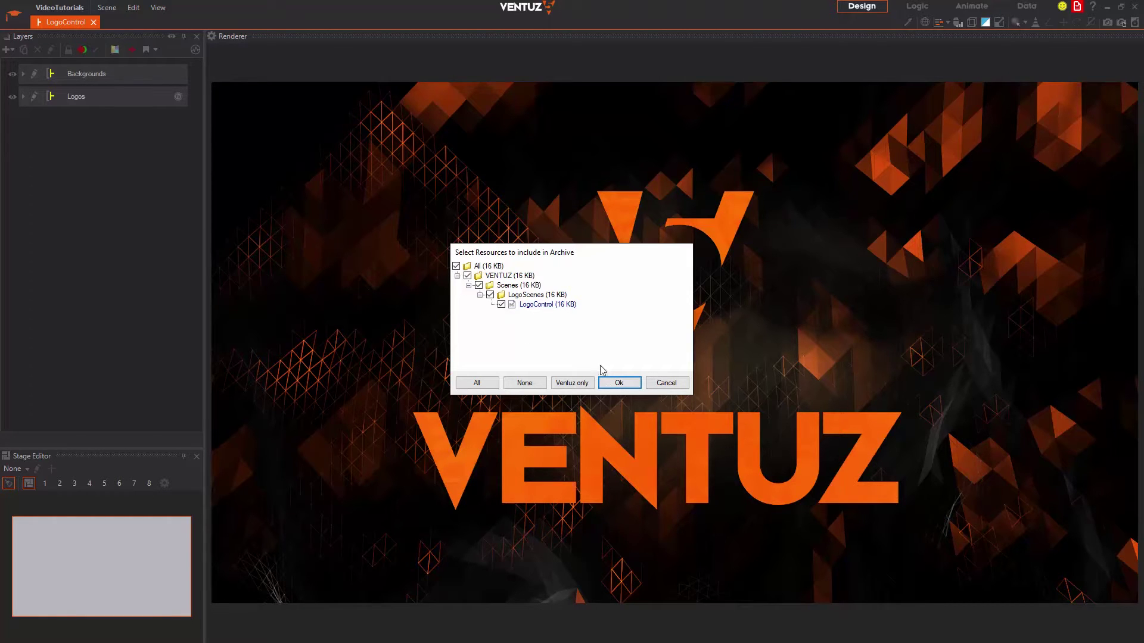
pyautogui.click(636, 385)
# Add a ResourceLinker node from the Toolbox Data nodes to the Logic content
pyautogui.click(918, 6)
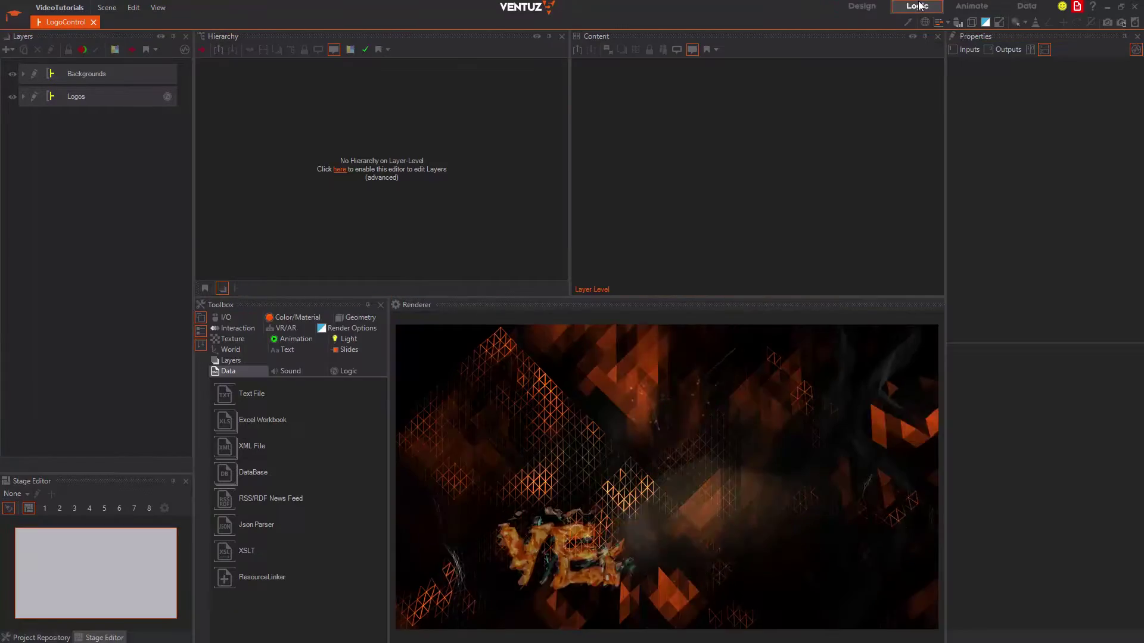
pyautogui.click(267, 578)
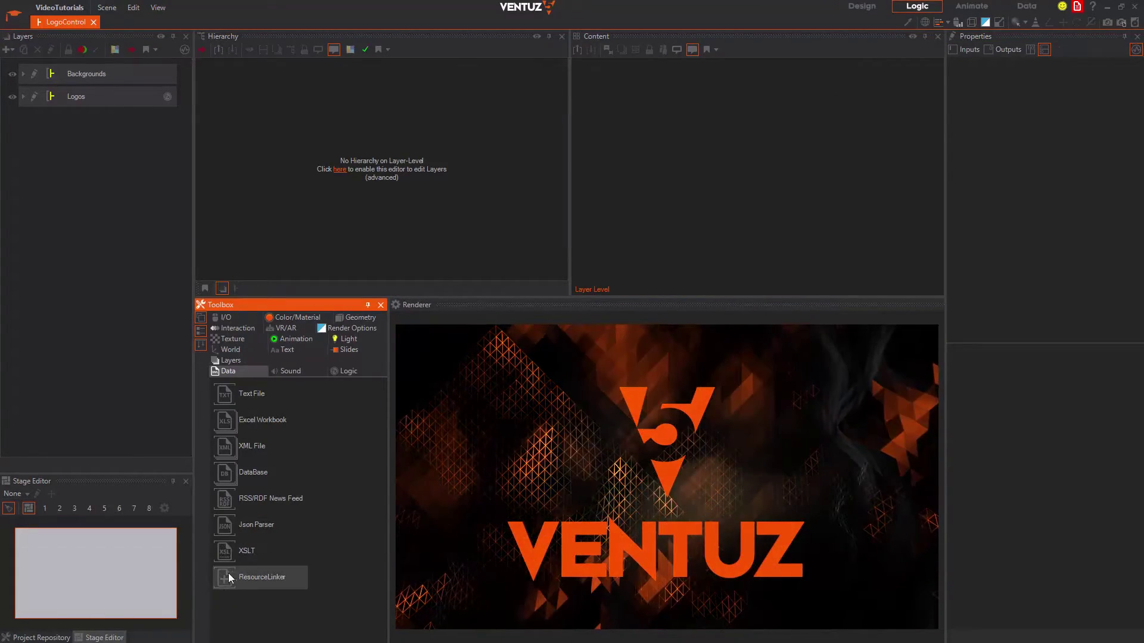
pyautogui.moveTo(229, 578); pyautogui.dragTo(716, 185)
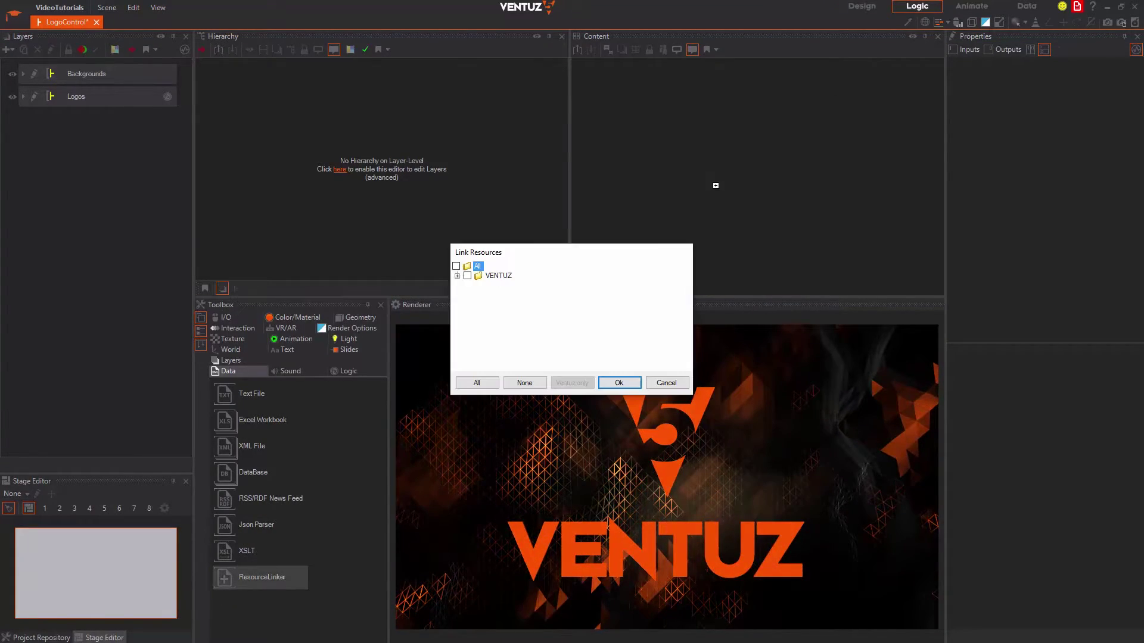
# Link the V5TutBackground and V5TutLogos scenes in the resource linker
pyautogui.click(457, 275)
pyautogui.scroll(-2, 506, 285)
pyautogui.scroll(2, 507, 286)
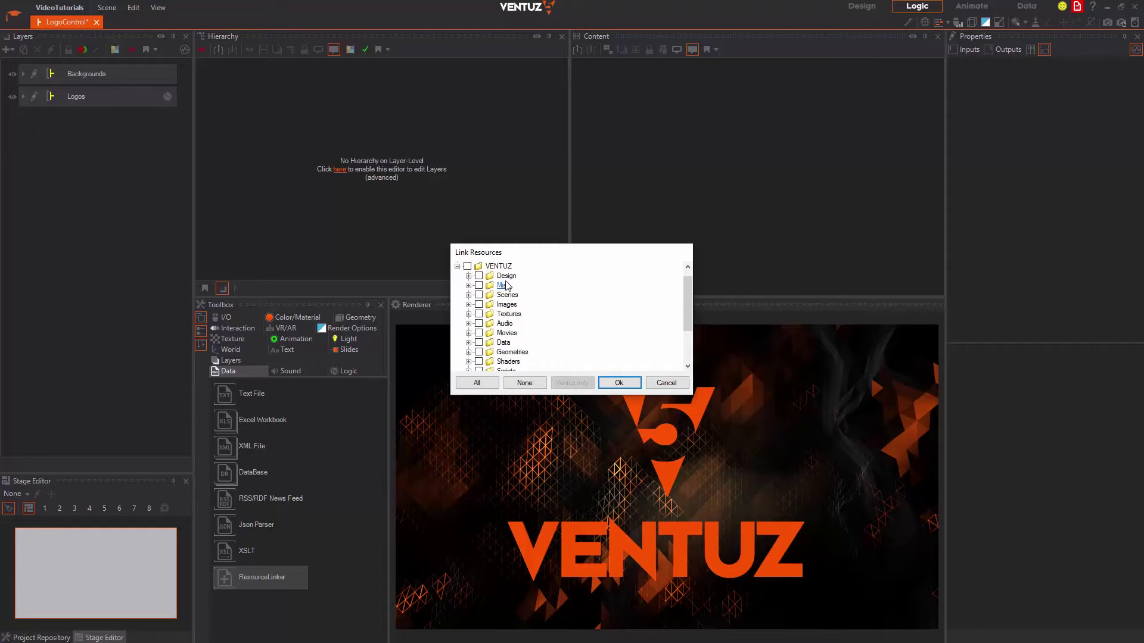
pyautogui.scroll(1, 507, 286)
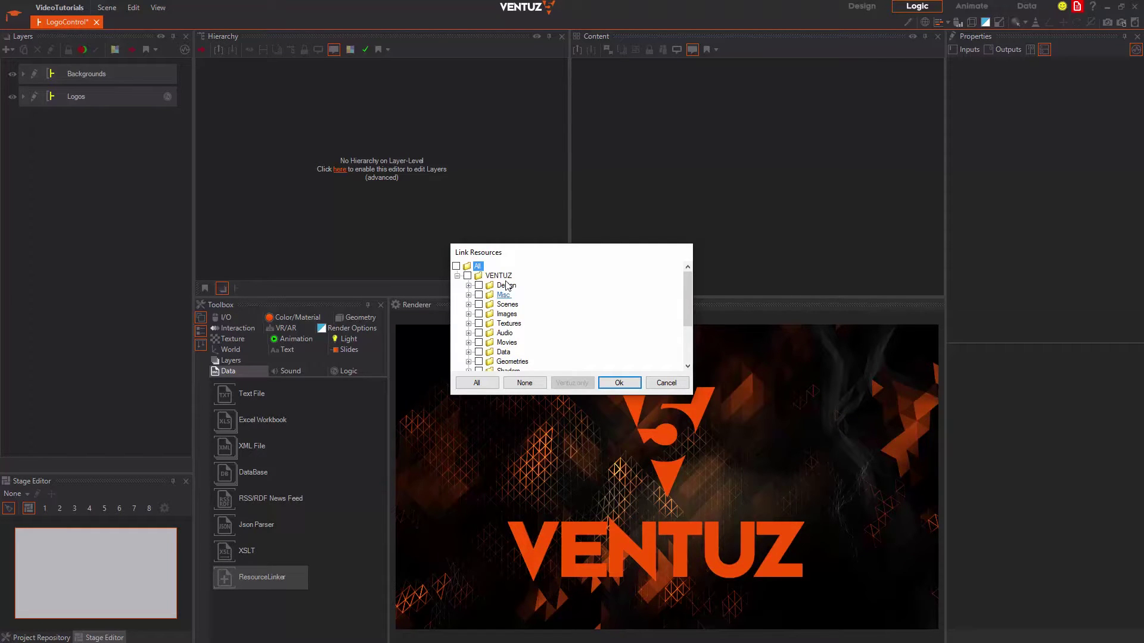
pyautogui.click(468, 304)
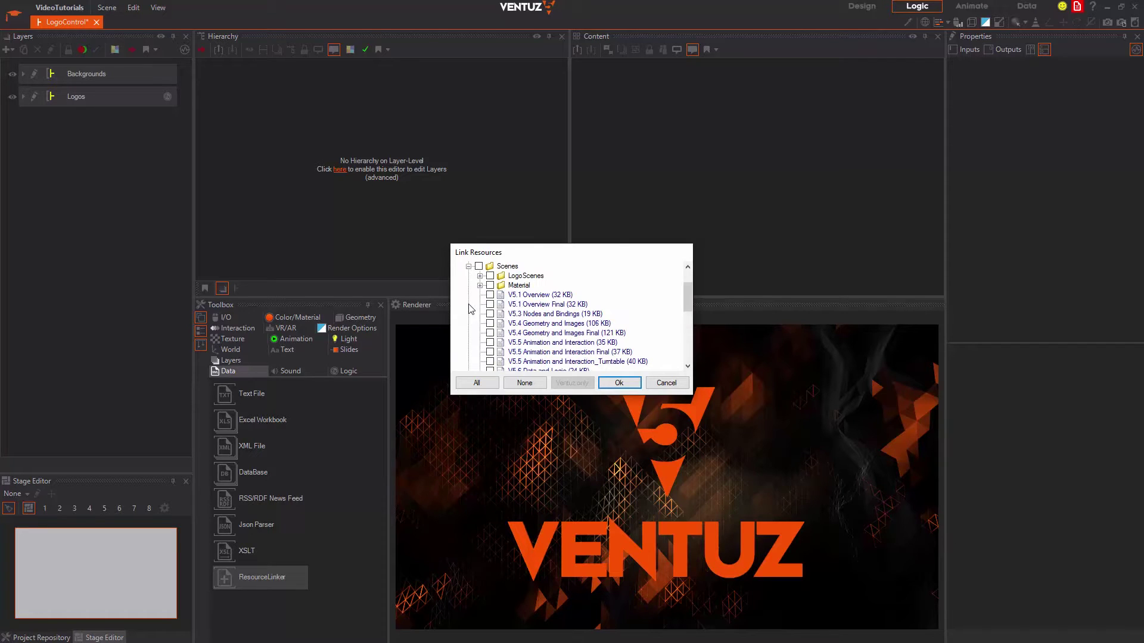
pyautogui.click(480, 276)
pyautogui.click(501, 294)
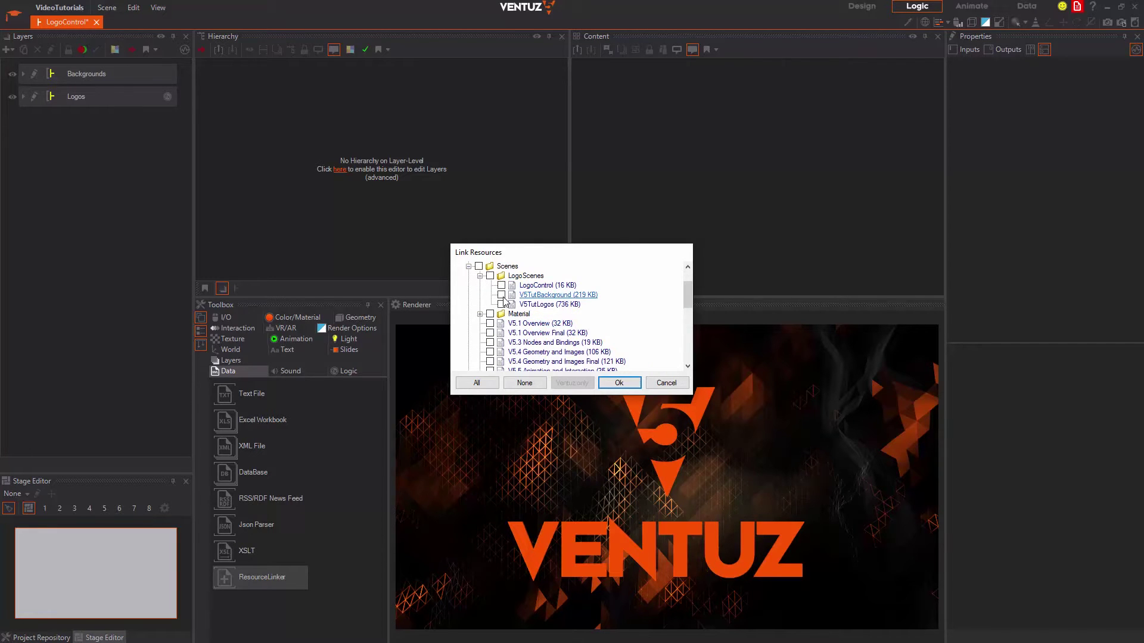
pyautogui.click(502, 304)
pyautogui.click(619, 383)
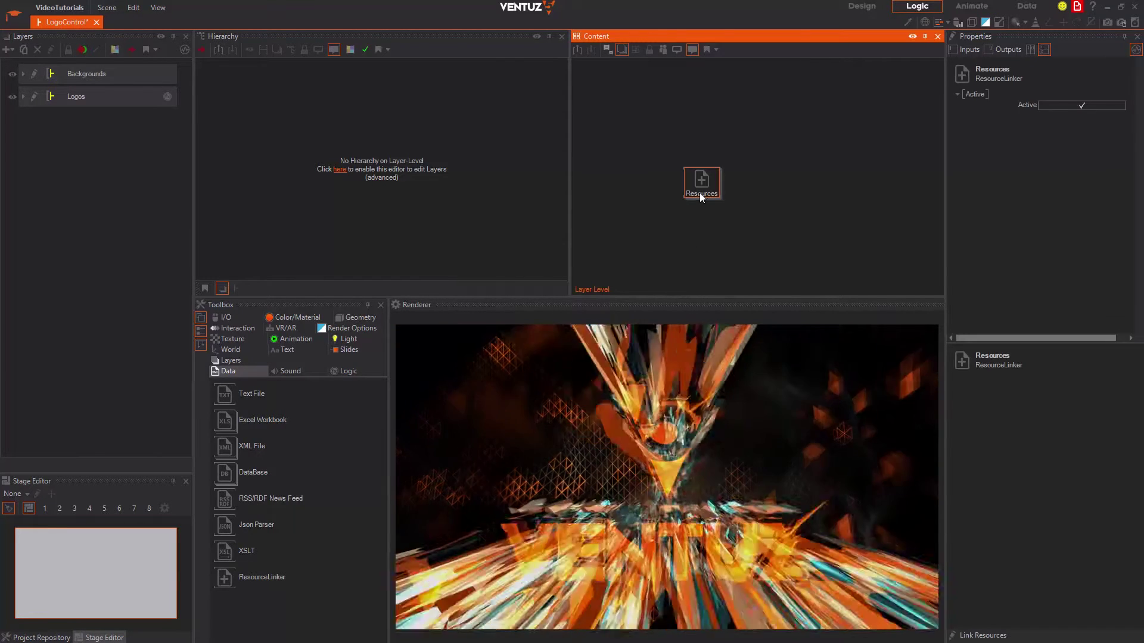
# Recheck the linked resources and set the Resources linker to Active
pyautogui.click(982, 635)
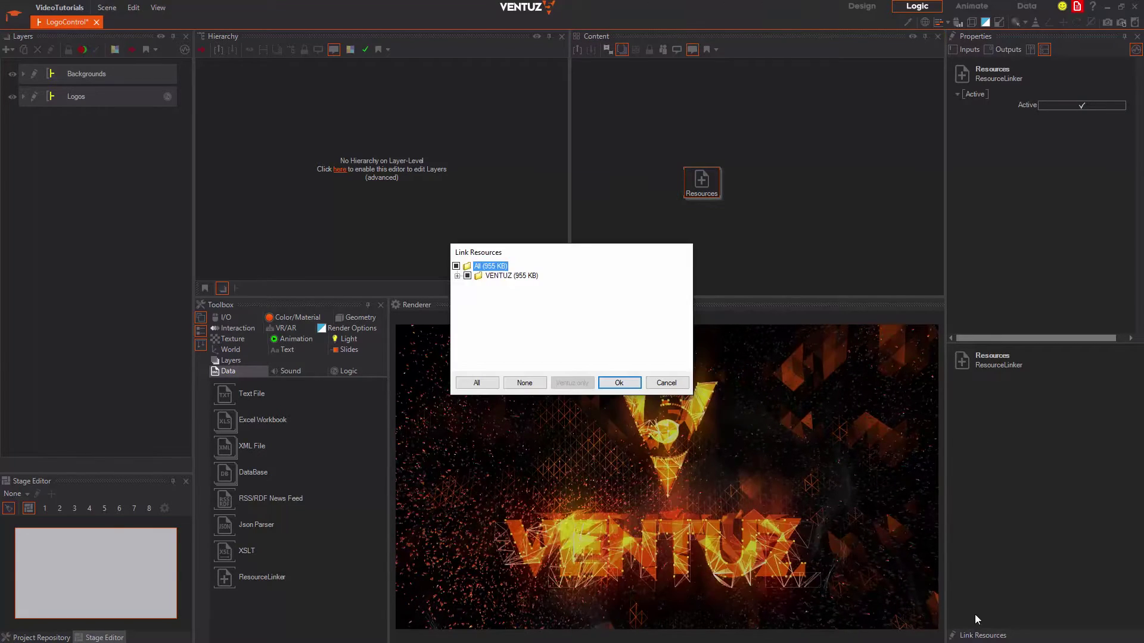
pyautogui.click(458, 276)
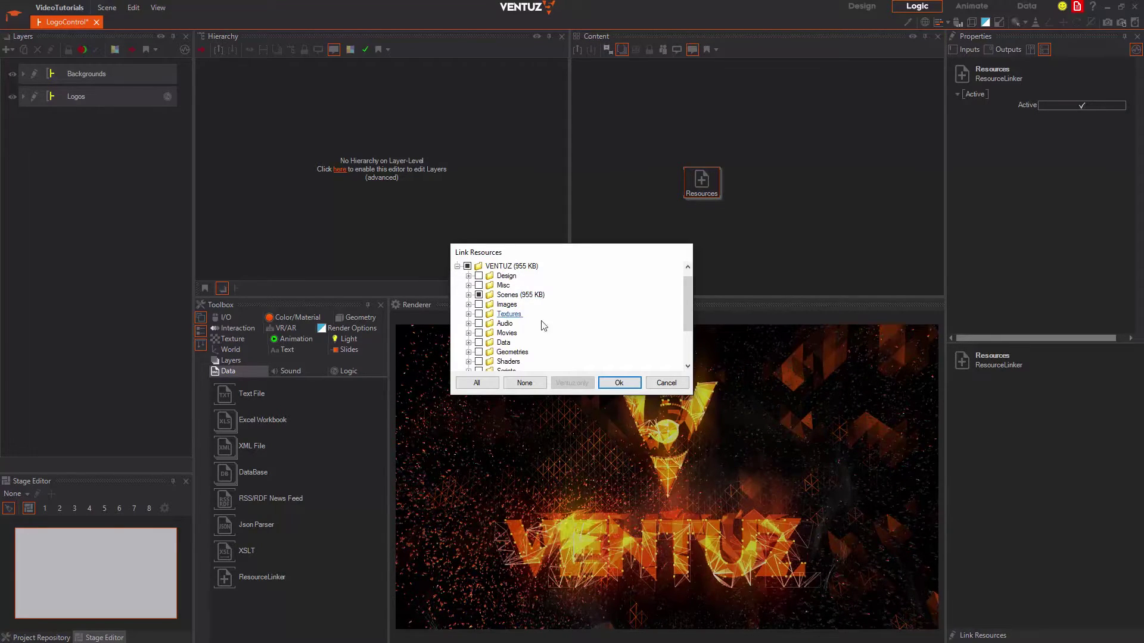
pyautogui.click(619, 382)
pyautogui.click(716, 234)
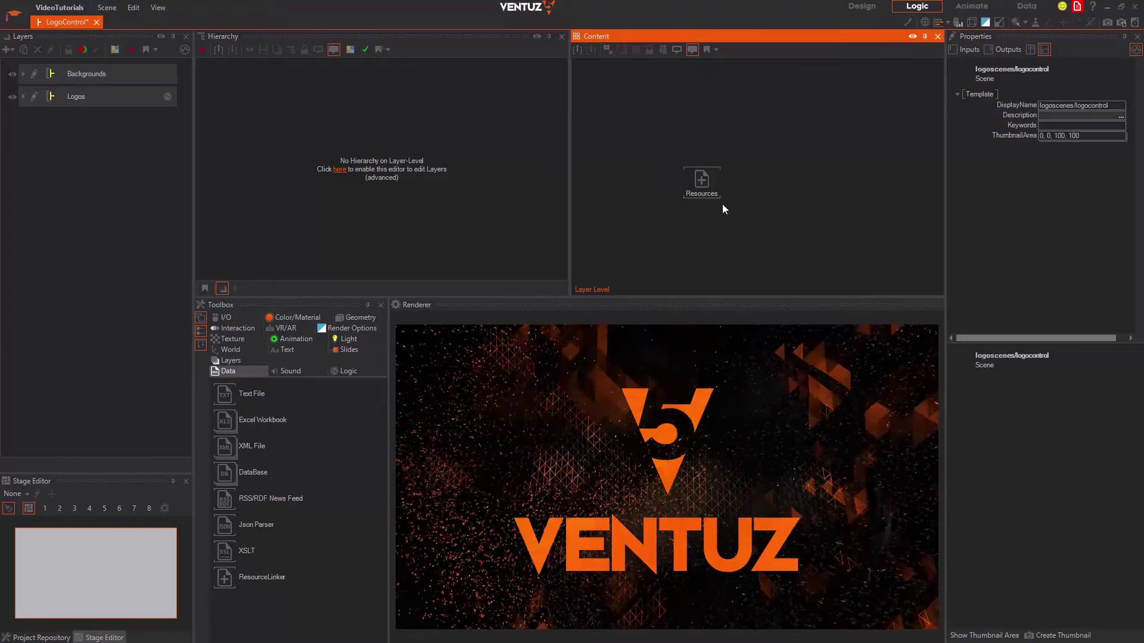
pyautogui.click(712, 188)
pyautogui.click(1085, 105)
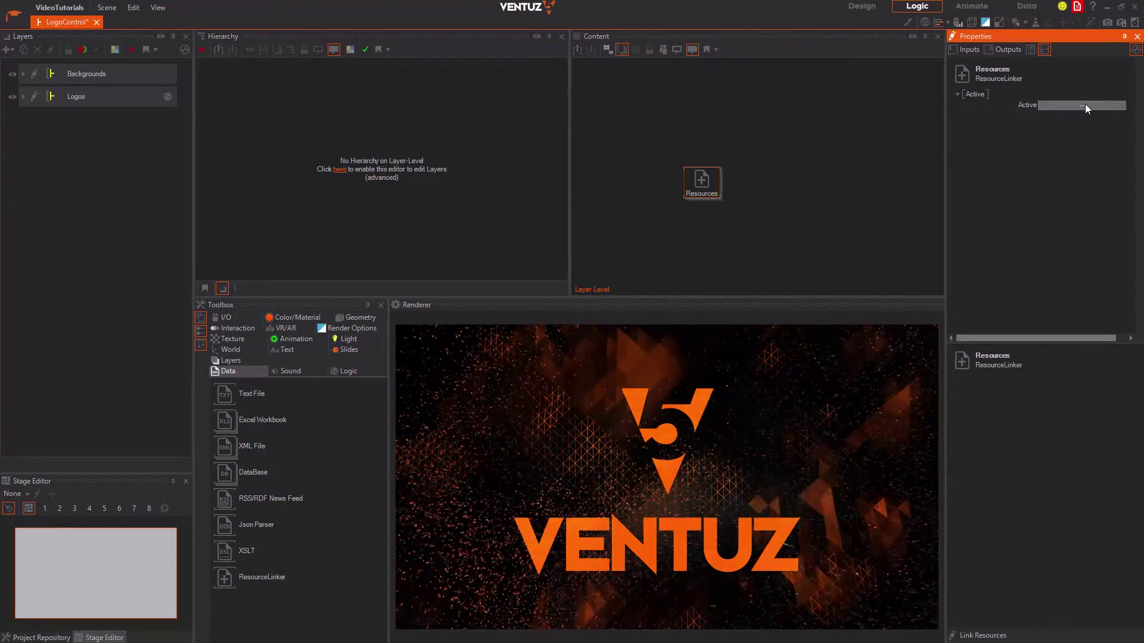
pyautogui.click(1085, 106)
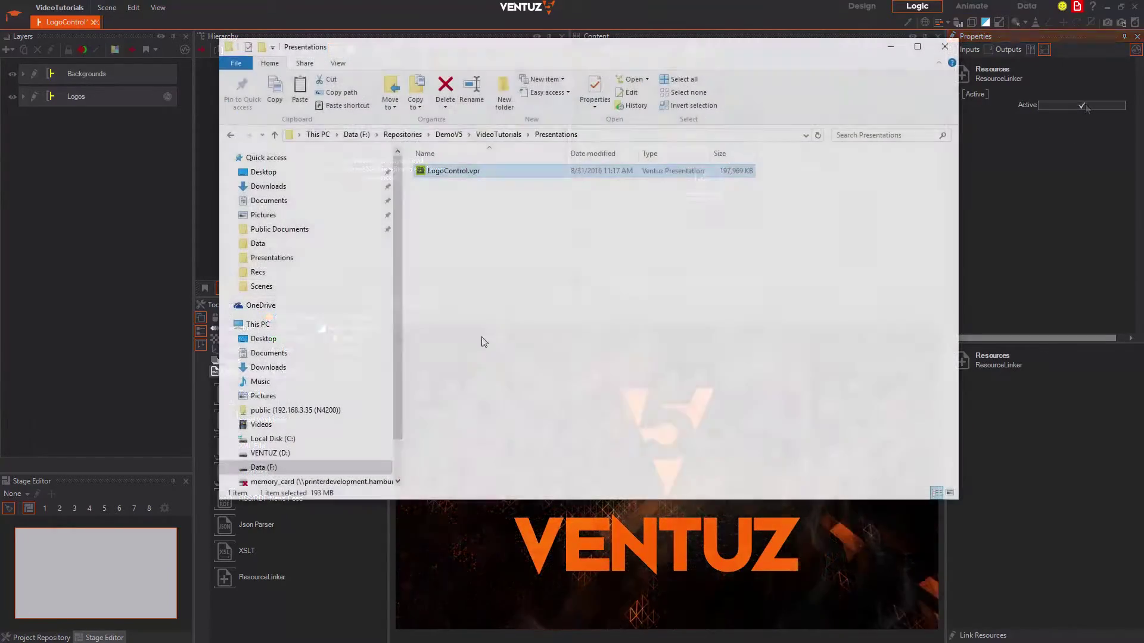
# Look through LogoControl.vpr's context menu actions without choosing one
pyautogui.click(482, 329)
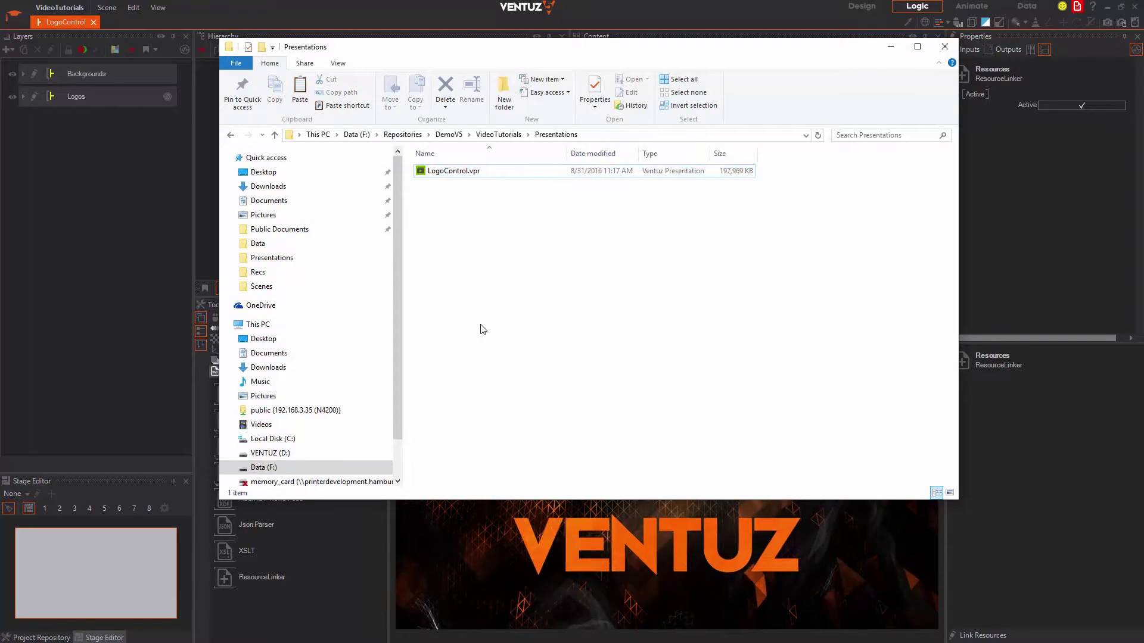
pyautogui.rightClick(454, 172)
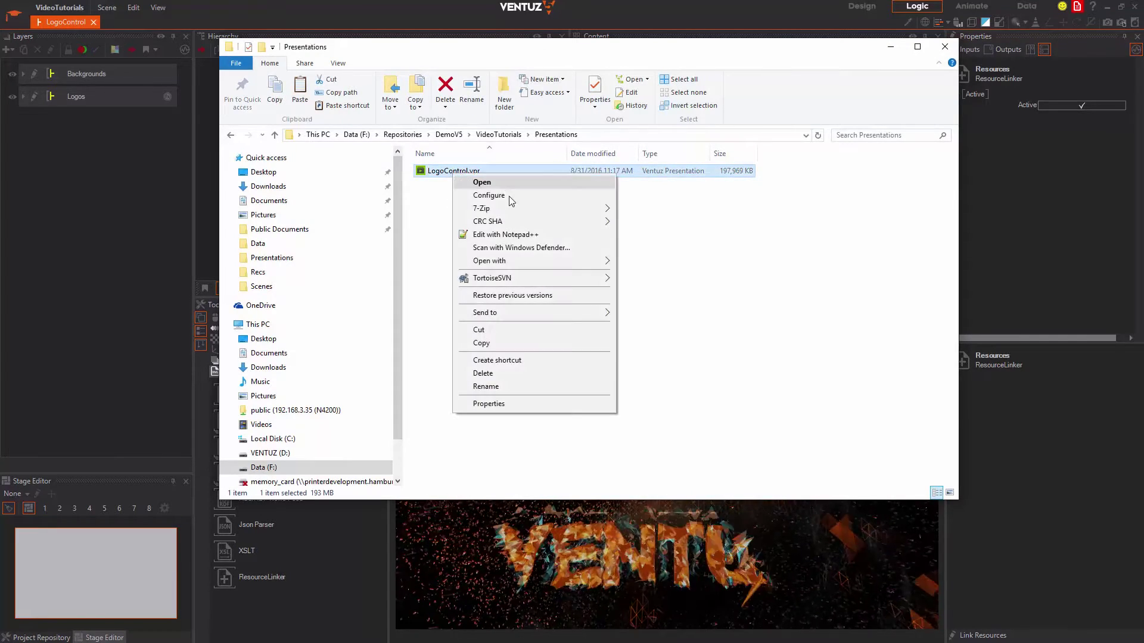
pyautogui.moveTo(587, 264)
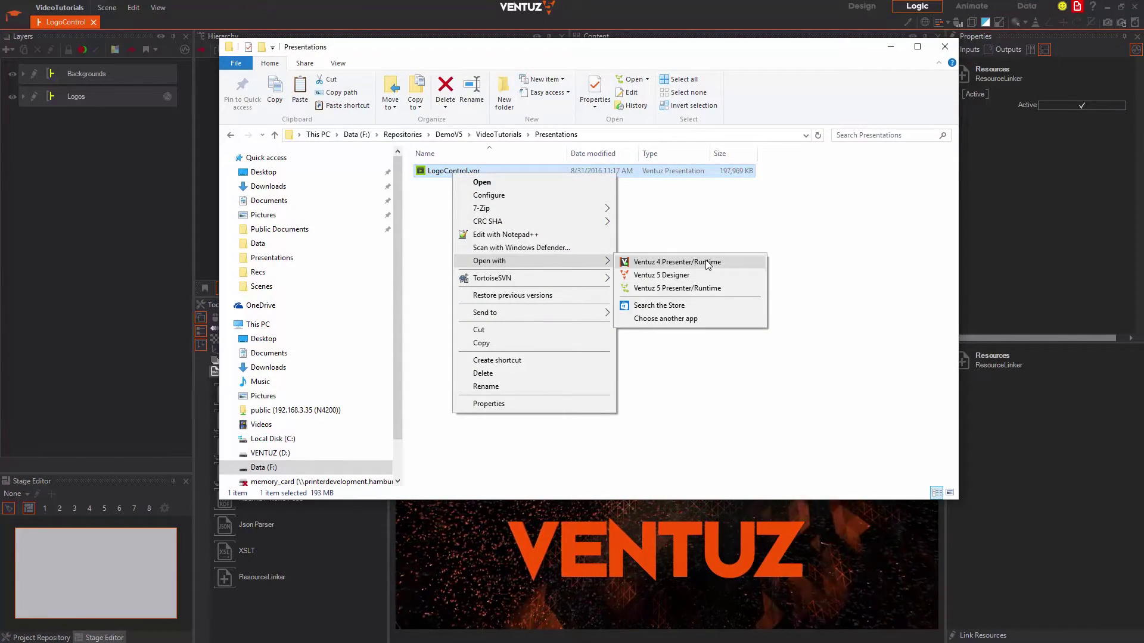
pyautogui.click(692, 228)
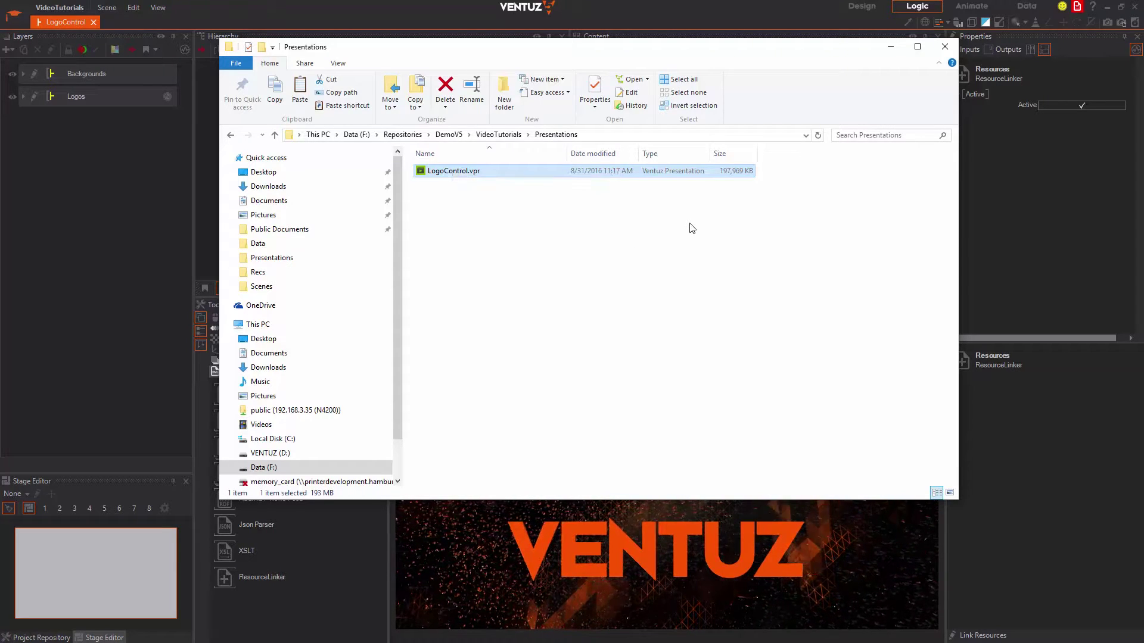
# Open LogoControl.vpr in Ventuz Runtime, leaving its file name unchanged
pyautogui.click(438, 171)
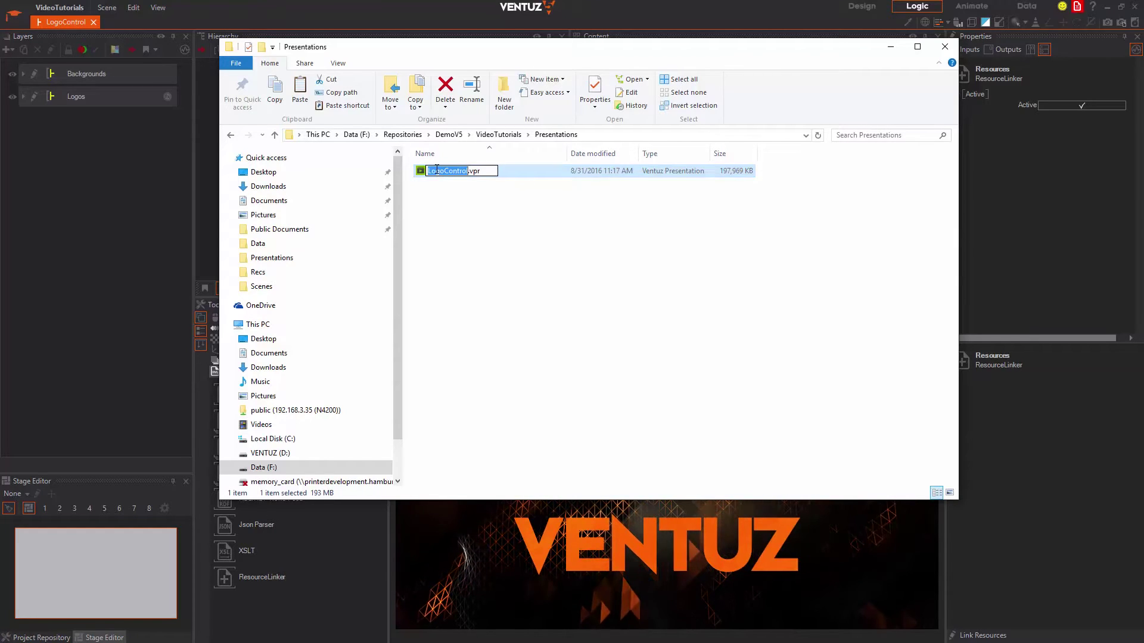
pyautogui.press('Return')
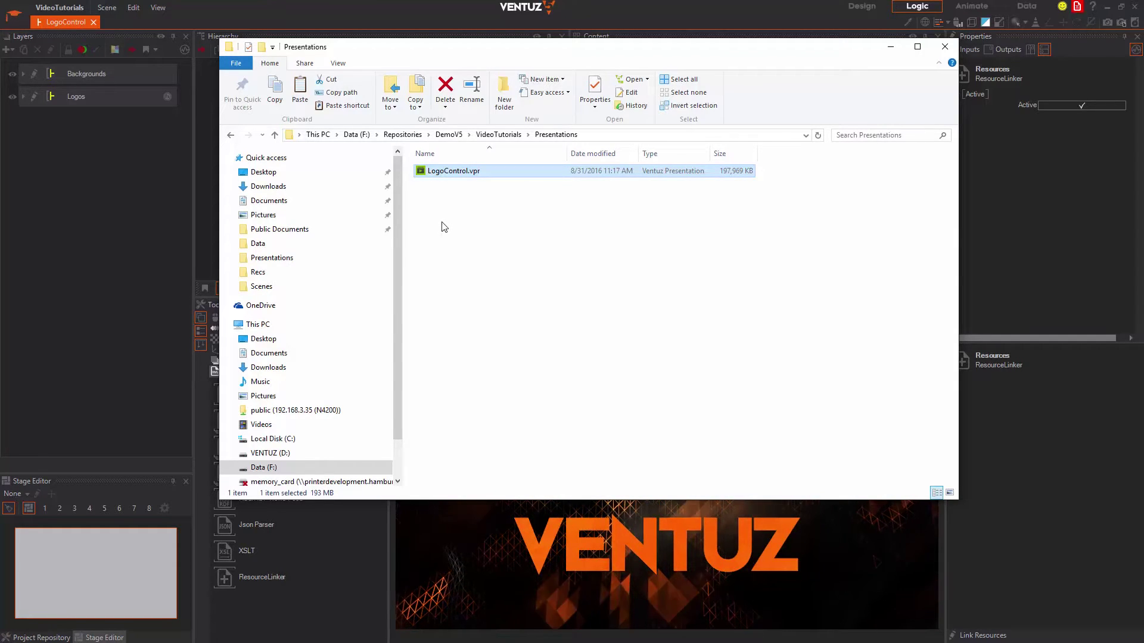
pyautogui.doubleClick(424, 172)
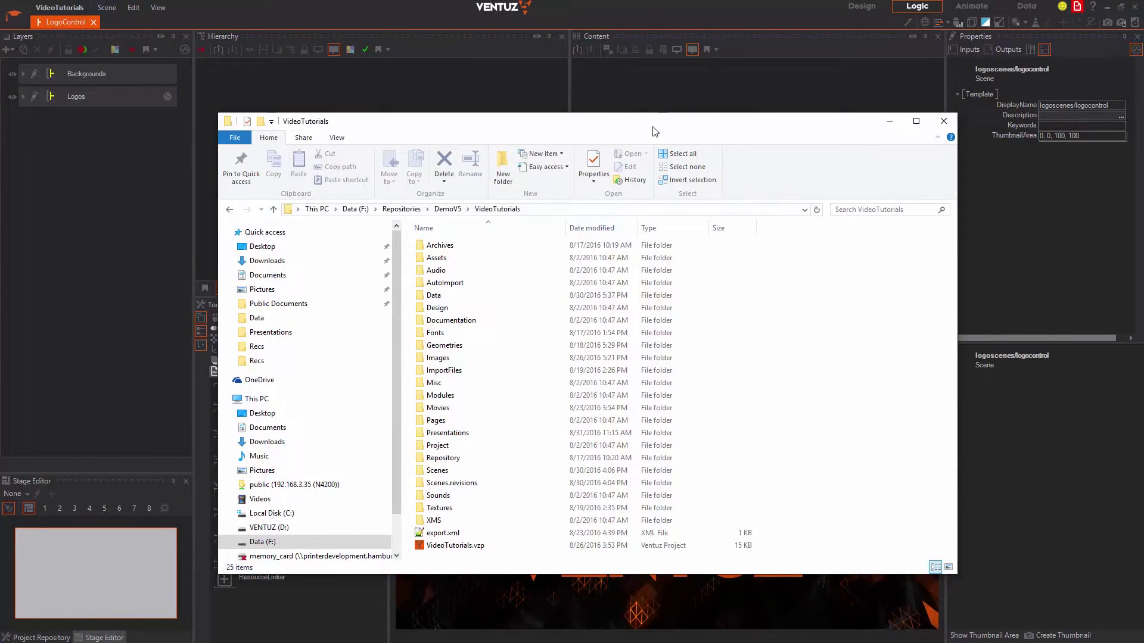
# Start the VideoTutorials.vzp project from its File Explorer context menu
pyautogui.moveTo(655, 131); pyautogui.dragTo(646, 92)
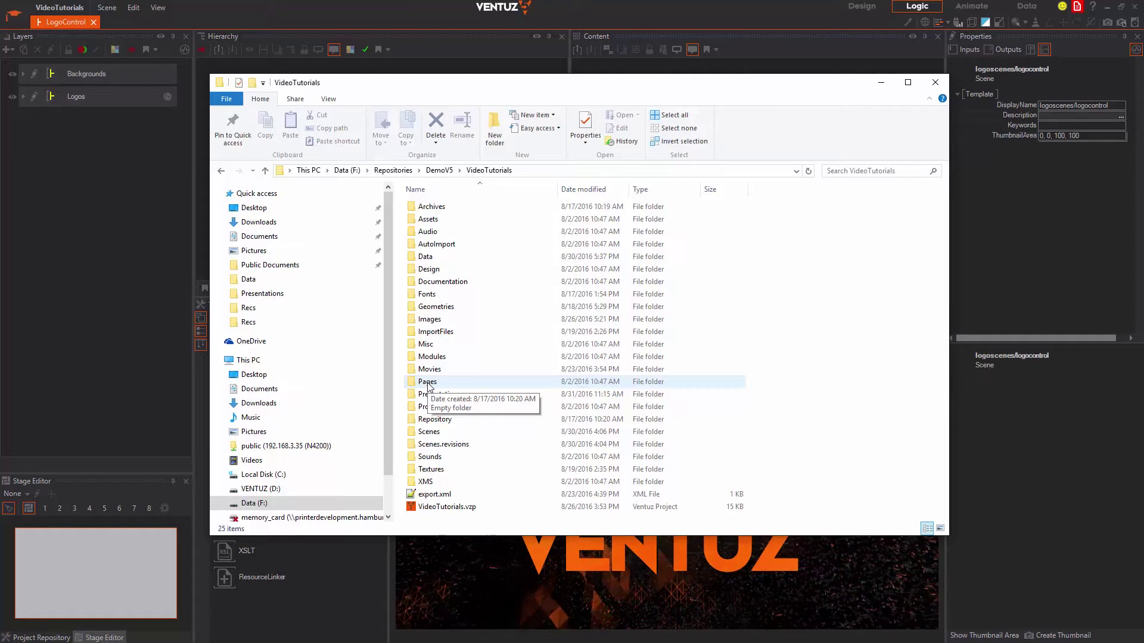
pyautogui.click(459, 510)
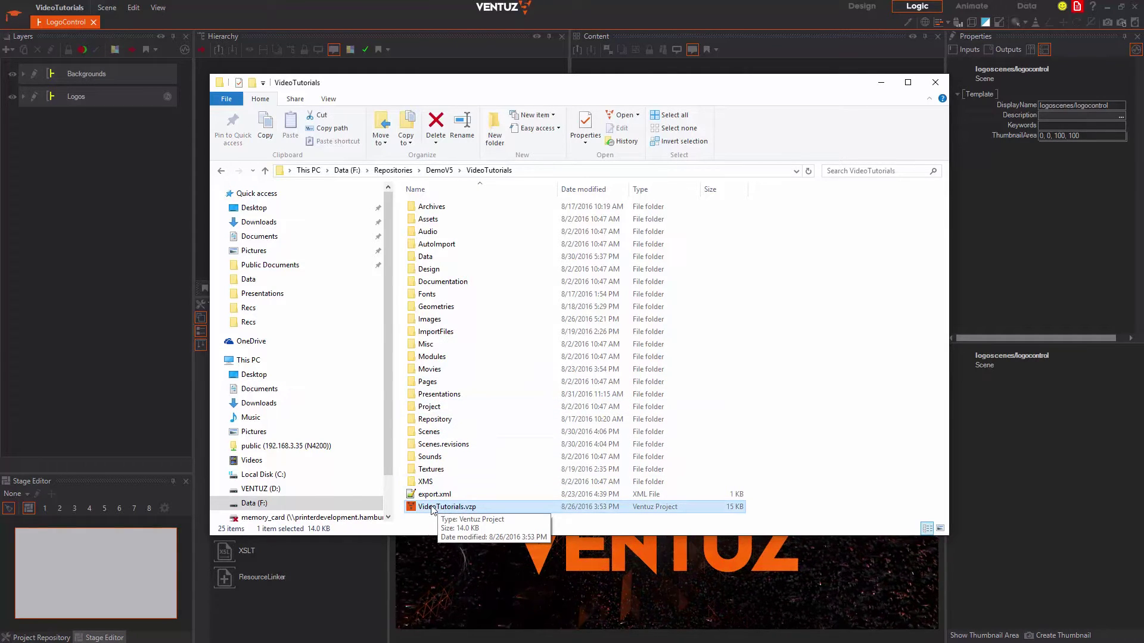
pyautogui.rightClick(433, 509)
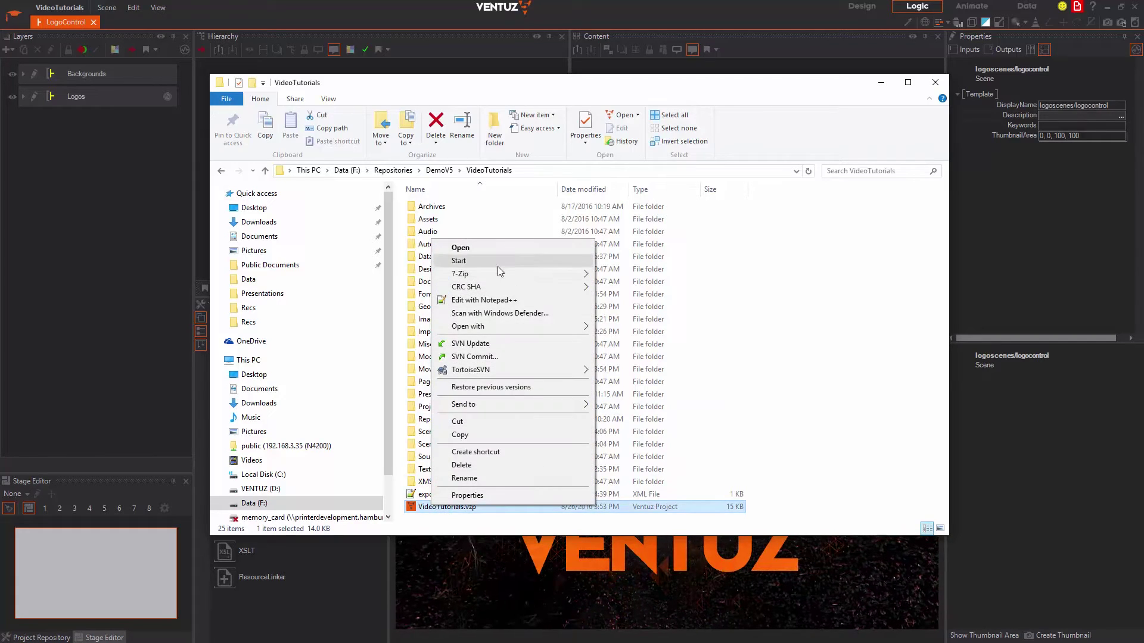
pyautogui.click(499, 262)
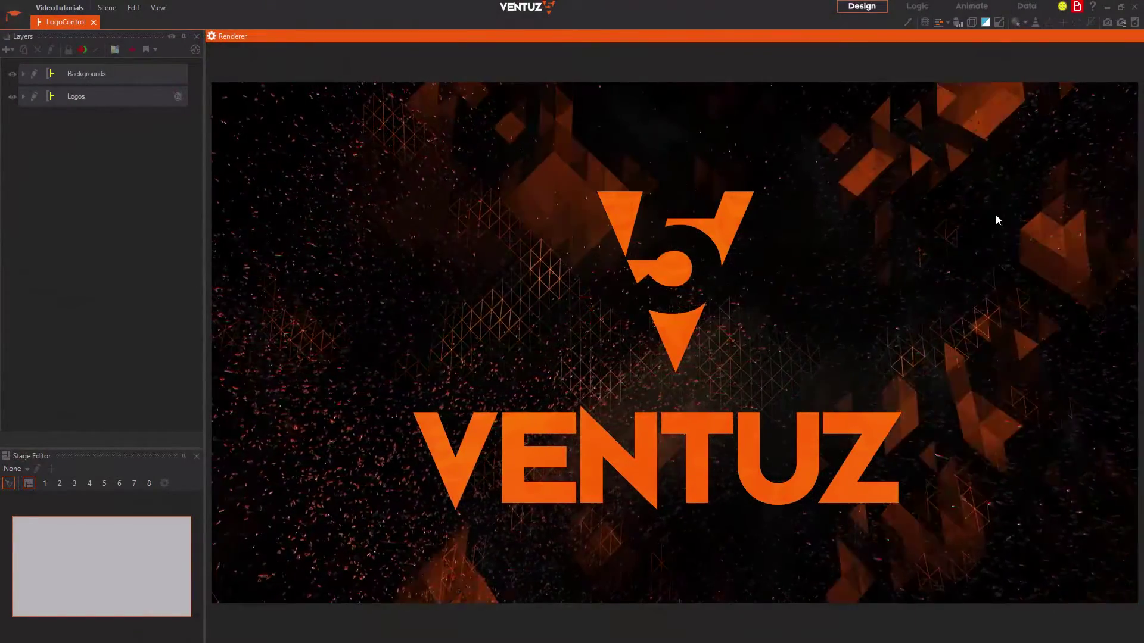
# Show the renderer's Statistics overlay and inspect the GPU load details
pyautogui.click(937, 23)
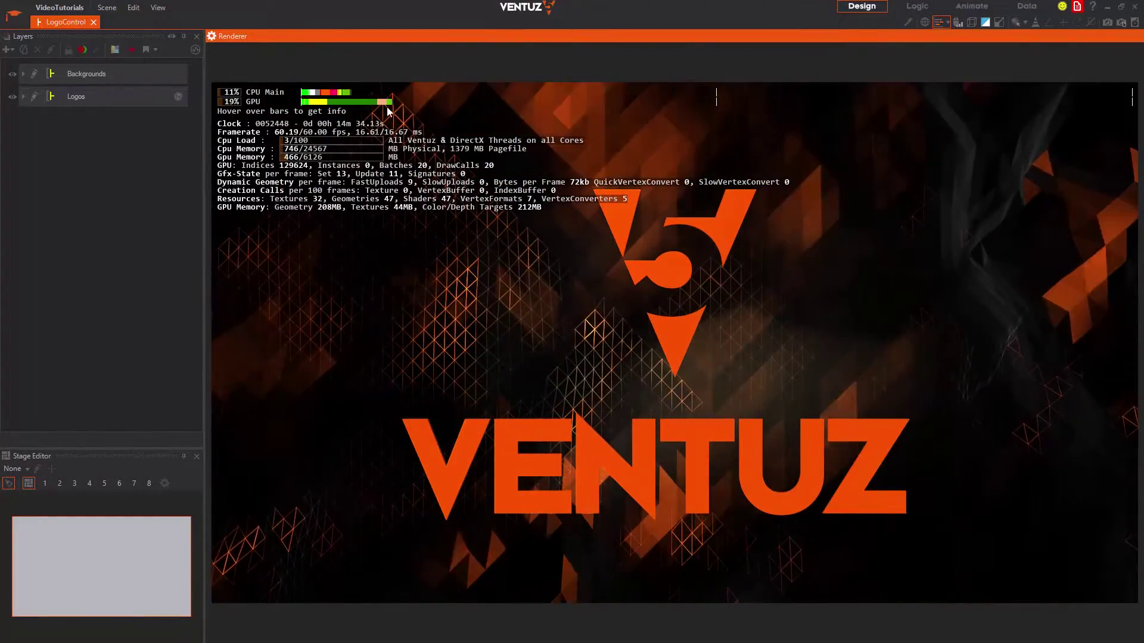
pyautogui.moveTo(322, 106)
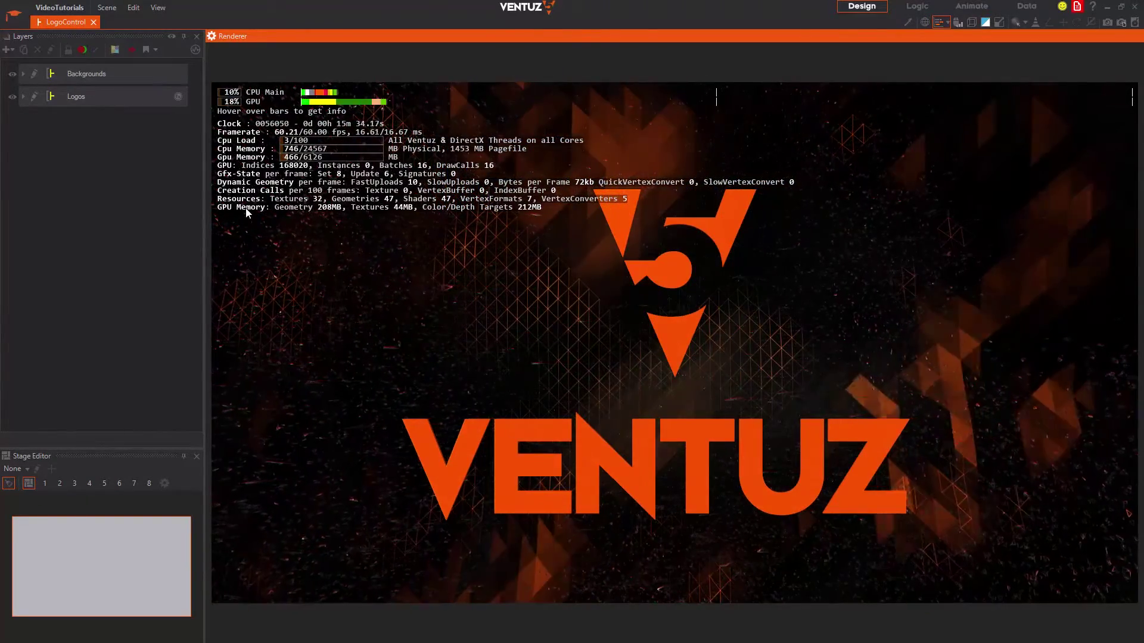
pyautogui.click(947, 22)
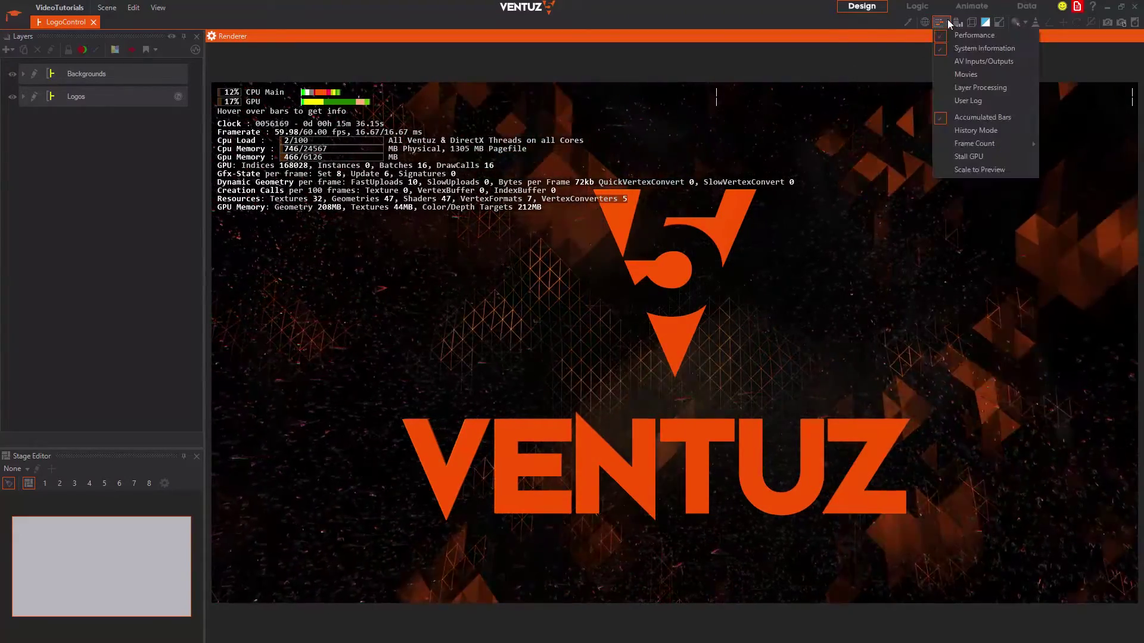
# Add Movies, Layer Processing and AV Inputs/Outputs to the statistics overlay
pyautogui.click(962, 74)
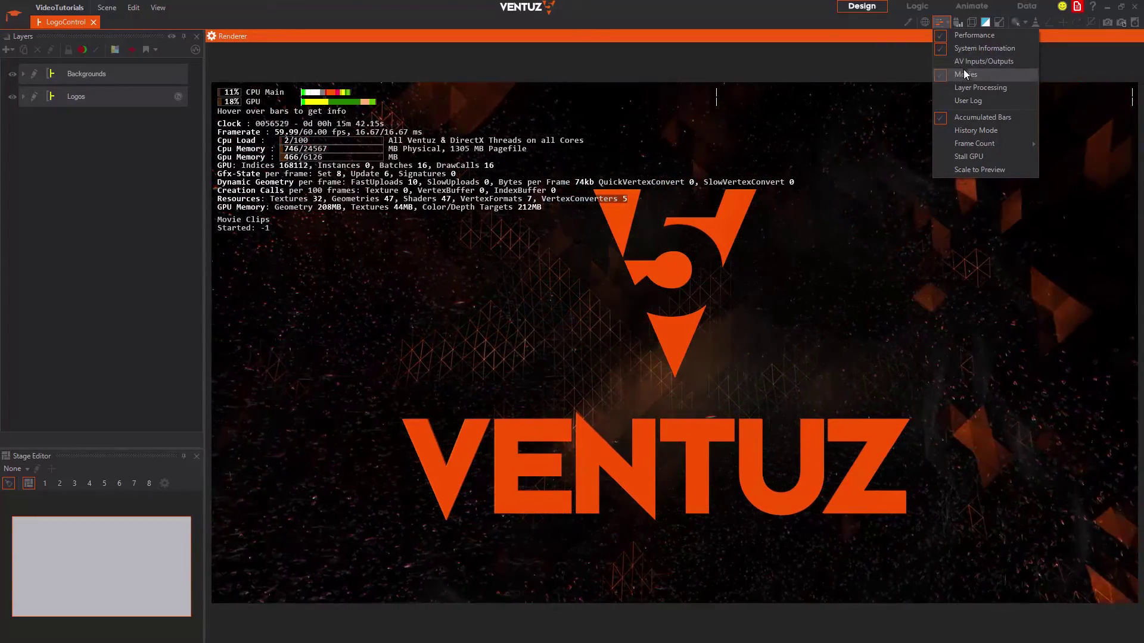
pyautogui.click(963, 86)
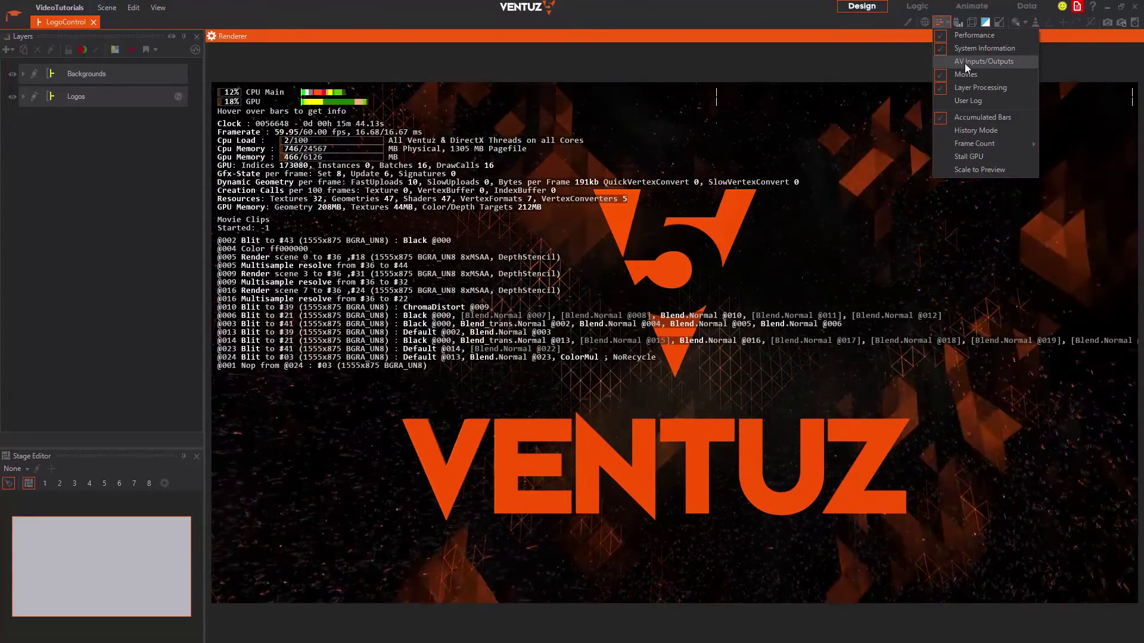
pyautogui.click(964, 63)
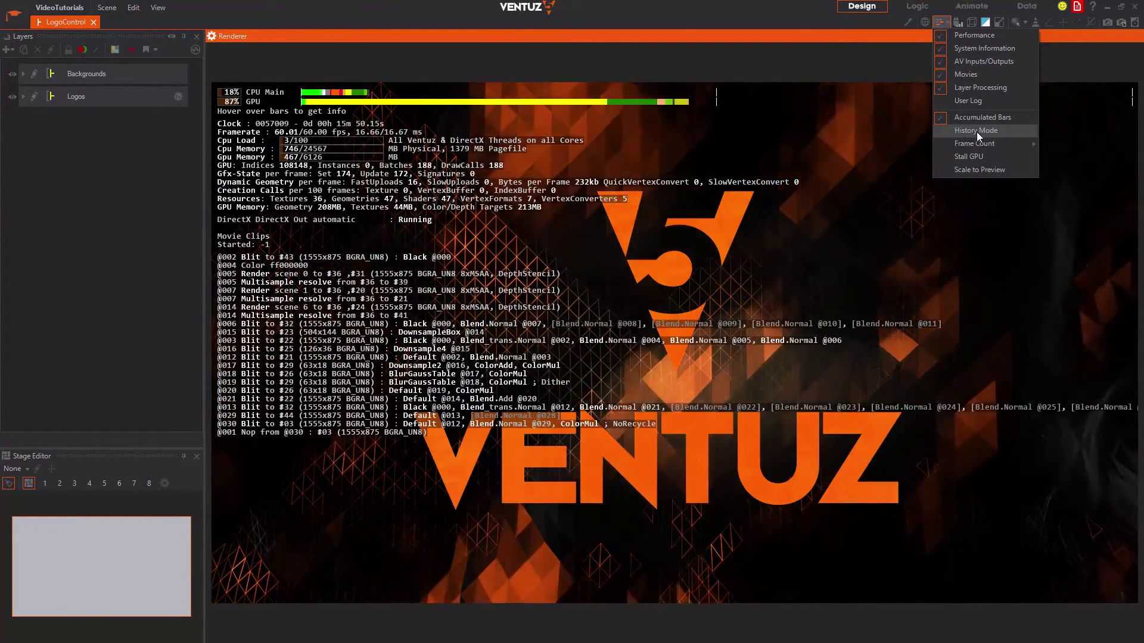
# Replace Accumulated Bars with History Mode and raise the history Frame Count
pyautogui.click(978, 120)
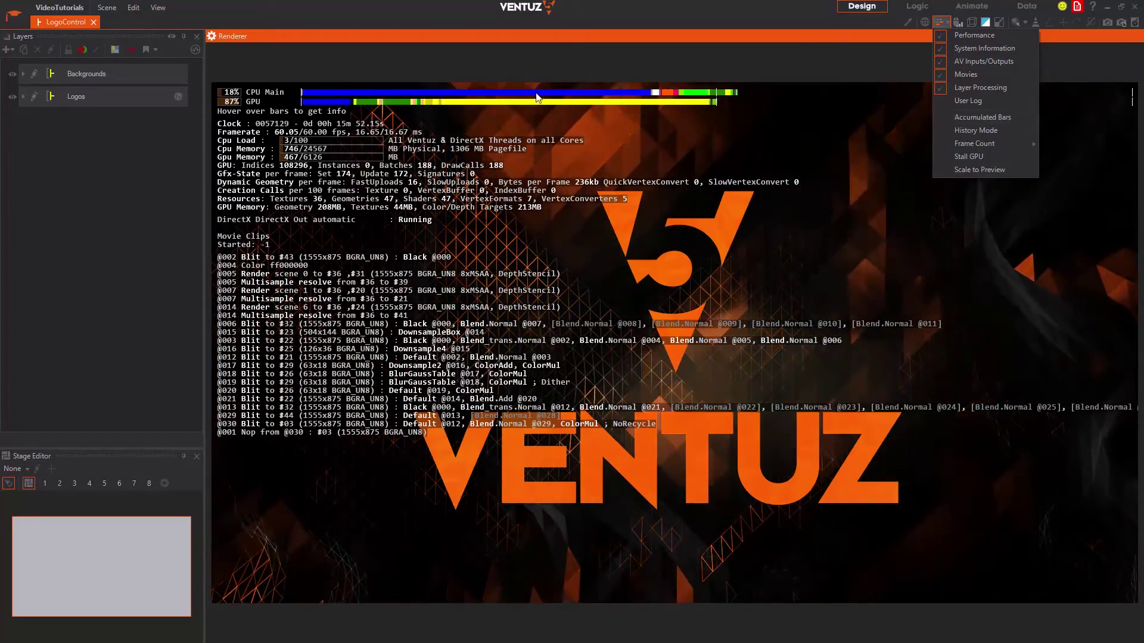
pyautogui.click(980, 131)
pyautogui.moveTo(1002, 146)
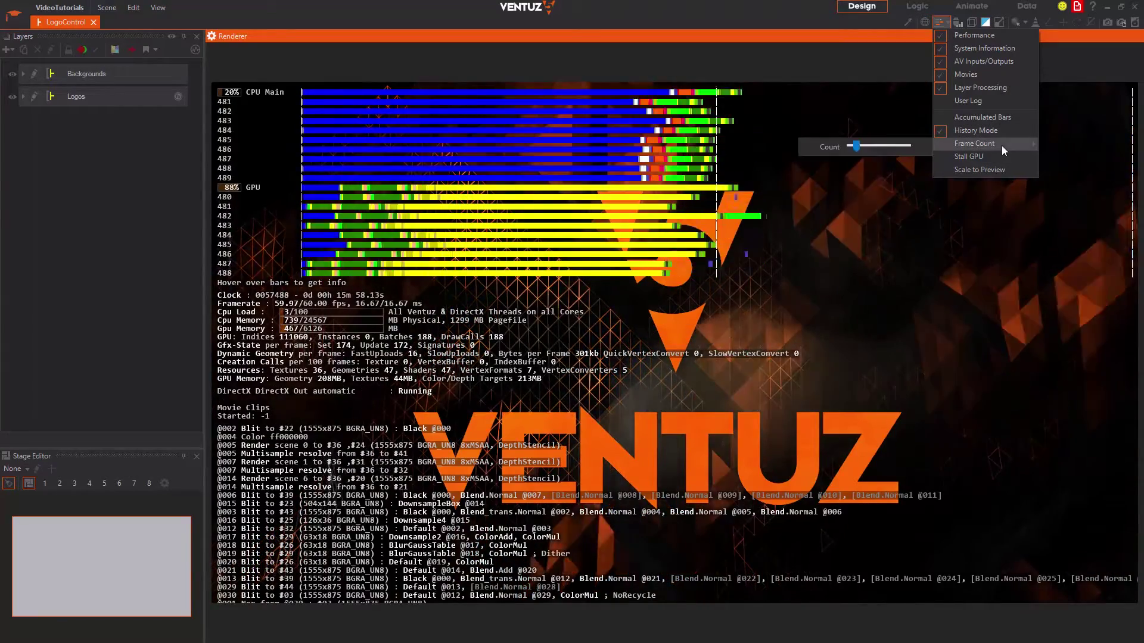
pyautogui.moveTo(858, 146); pyautogui.dragTo(884, 146)
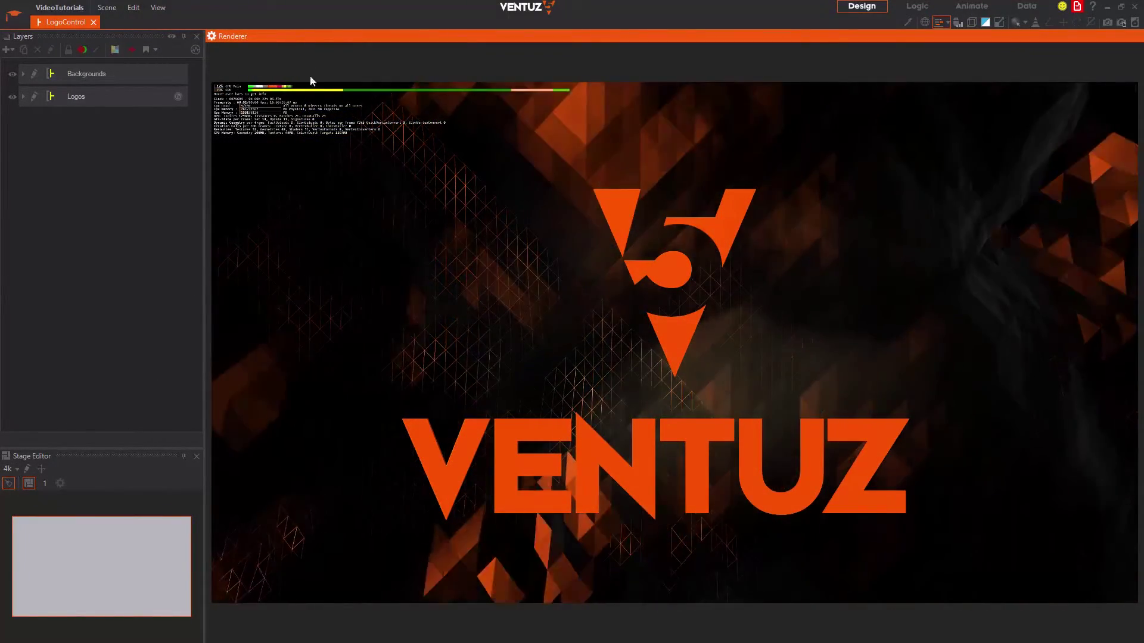
pyautogui.click(946, 23)
pyautogui.click(968, 169)
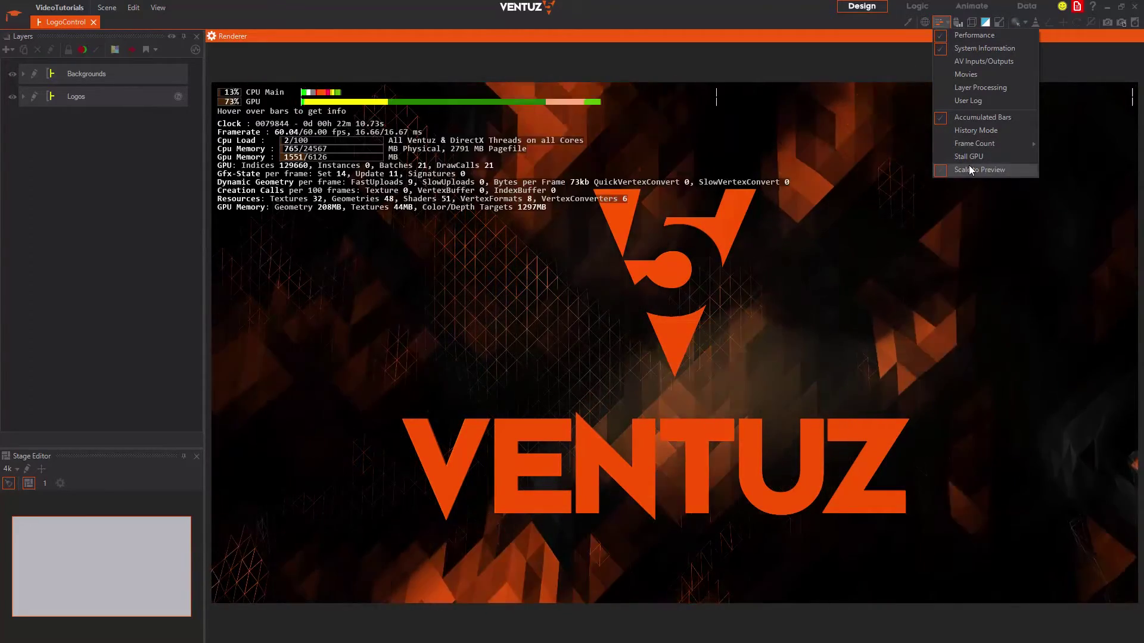
pyautogui.click(968, 169)
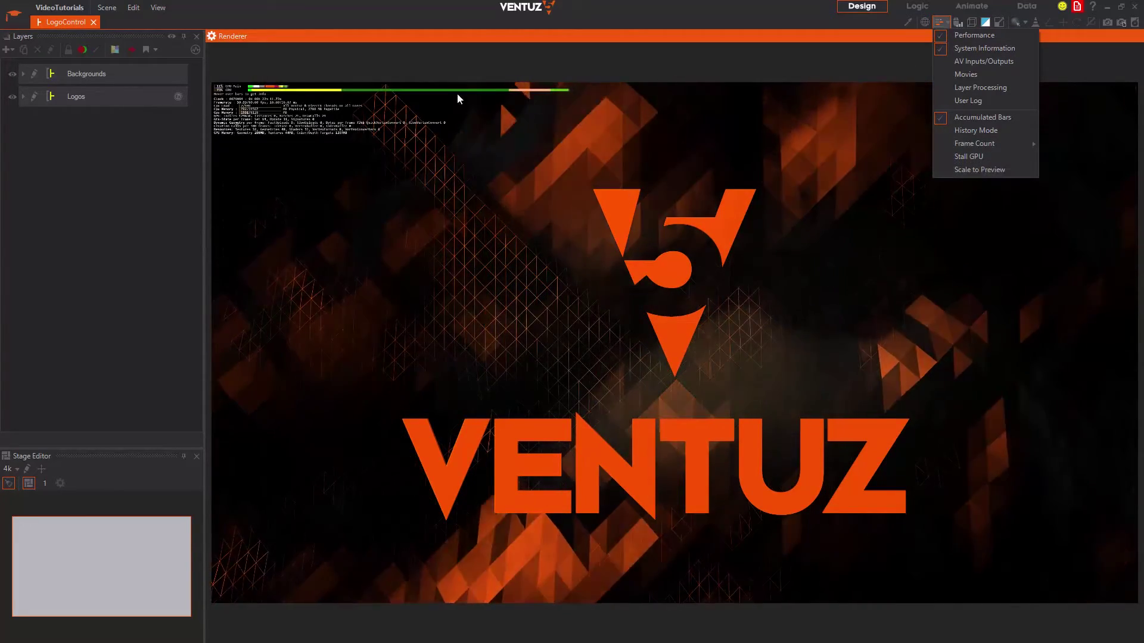
pyautogui.click(1020, 173)
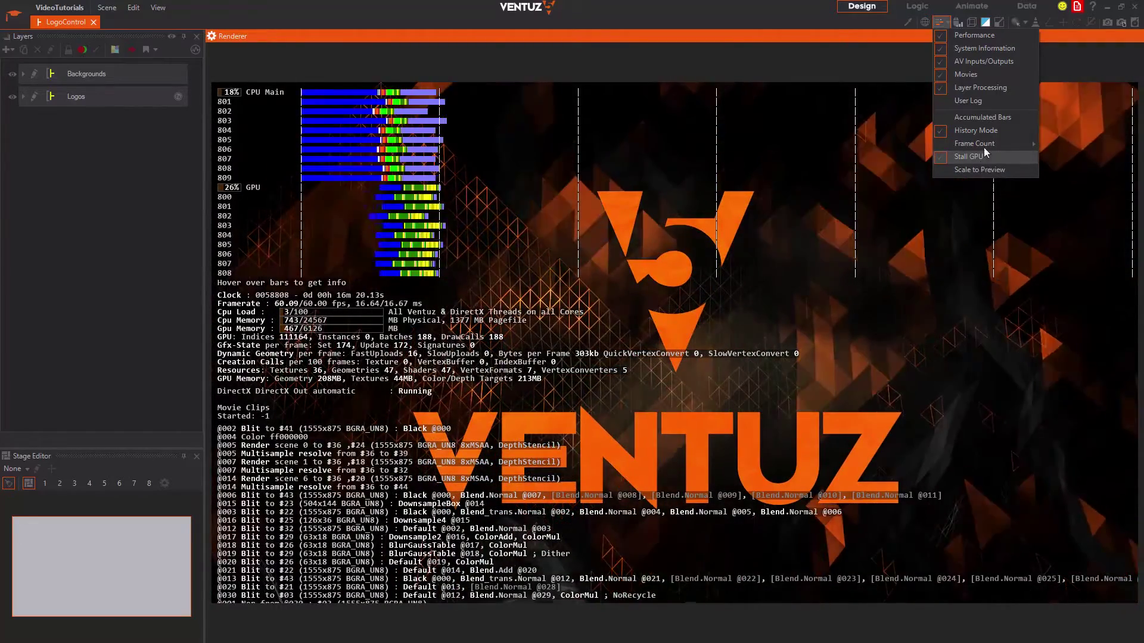
pyautogui.click(985, 158)
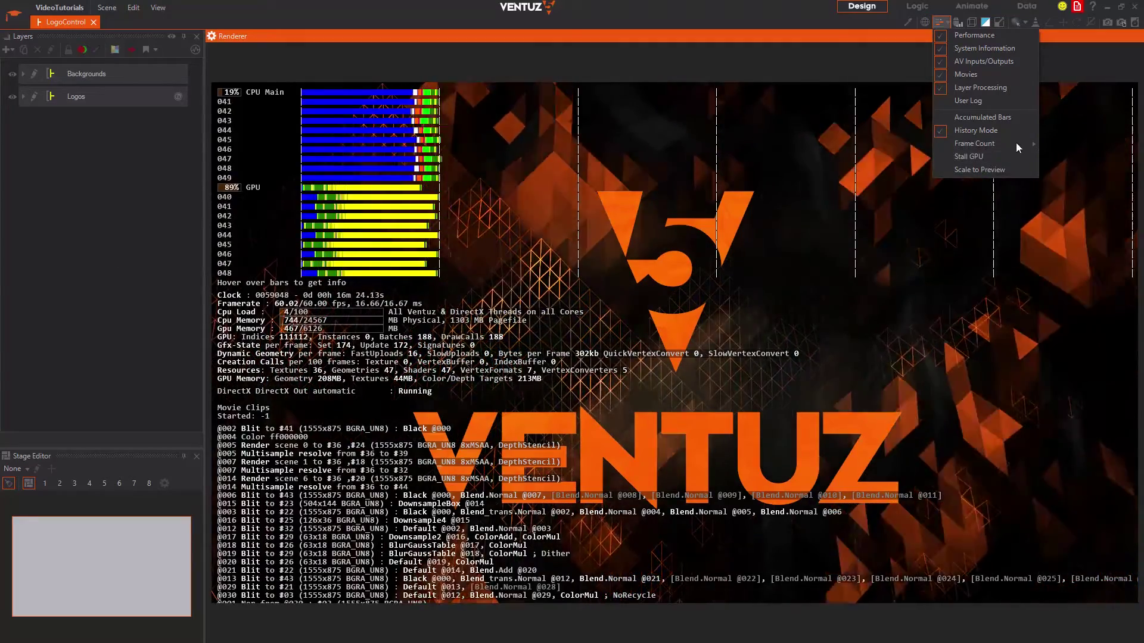
pyautogui.click(985, 157)
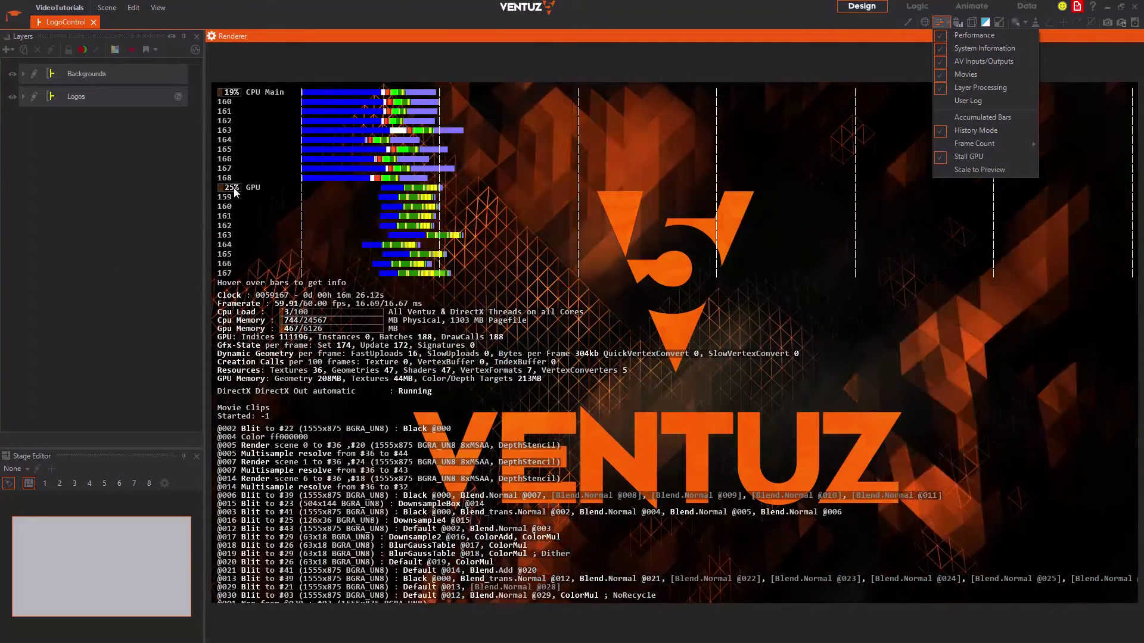
pyautogui.click(999, 159)
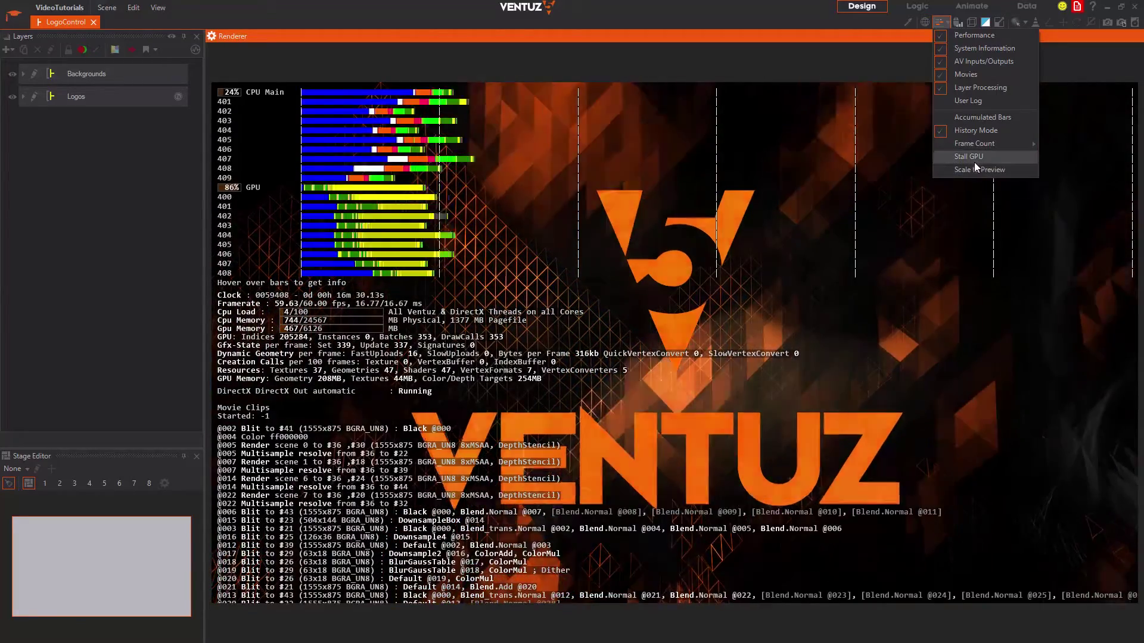
pyautogui.click(975, 159)
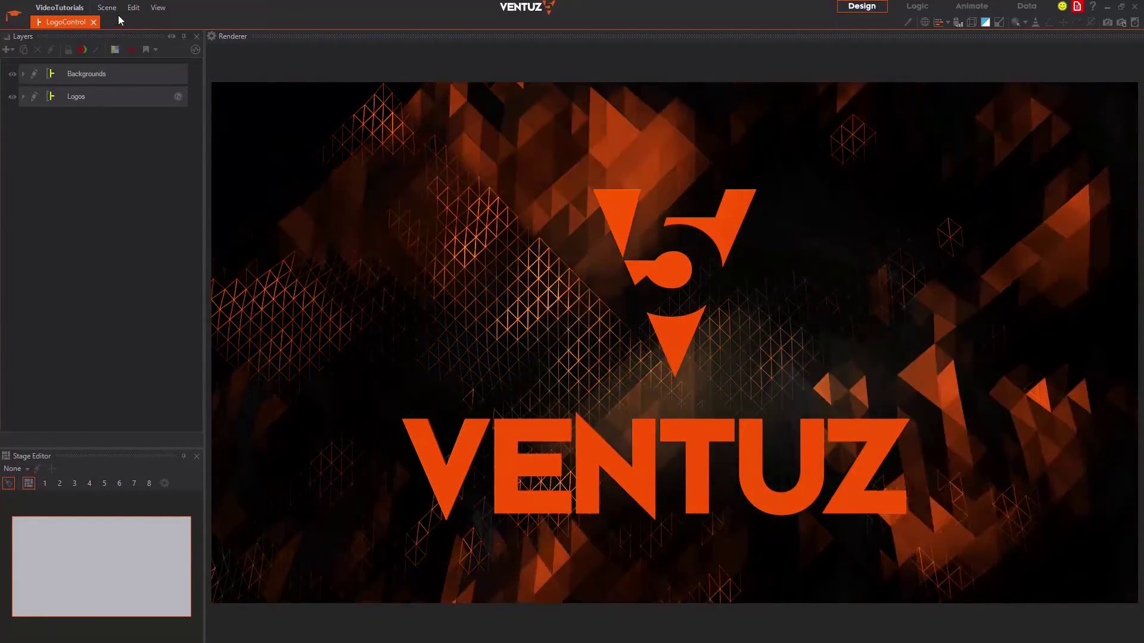
# Begin closing the logo scene from the Scene menu
pyautogui.click(113, 8)
pyautogui.moveTo(151, 100)
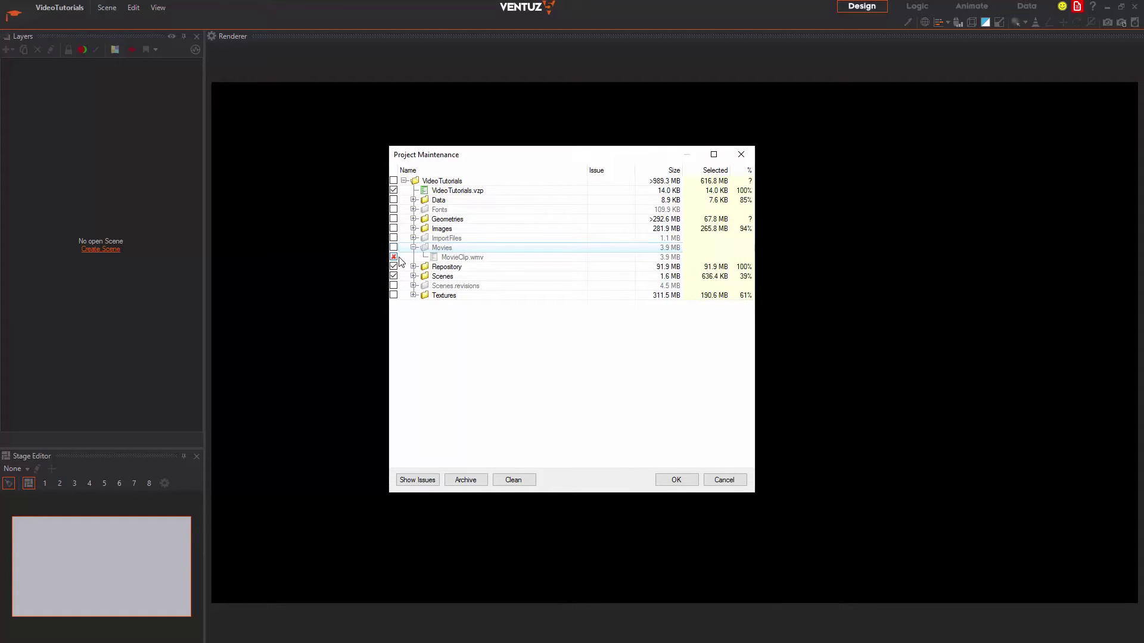
# Cancel the Clean removal of unused files and start the project Archive export
pyautogui.click(499, 480)
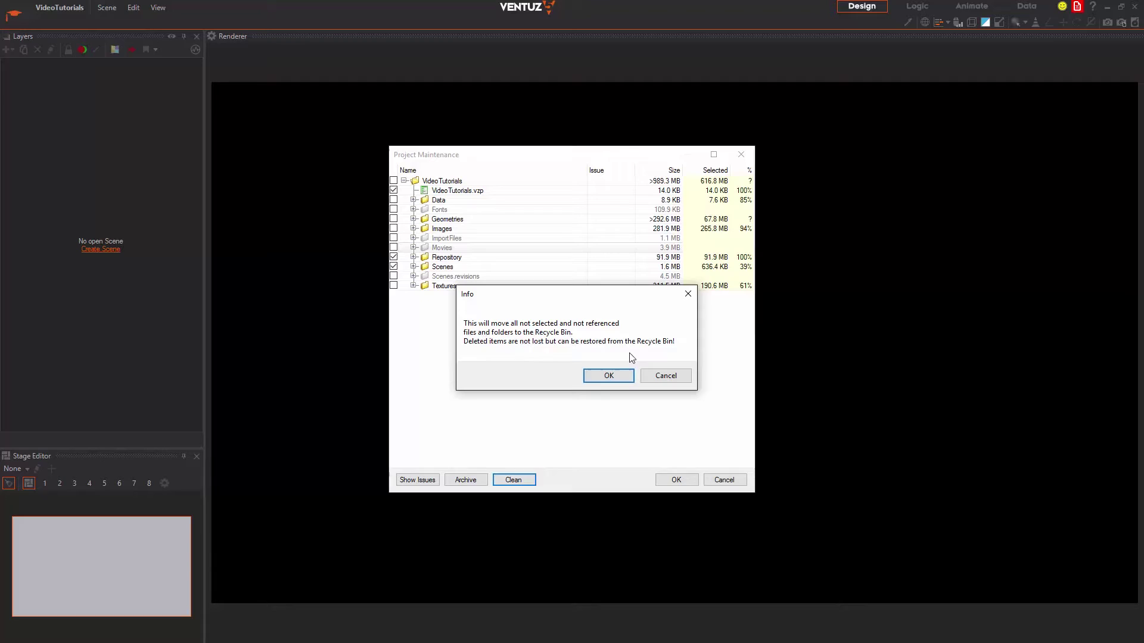
pyautogui.click(672, 377)
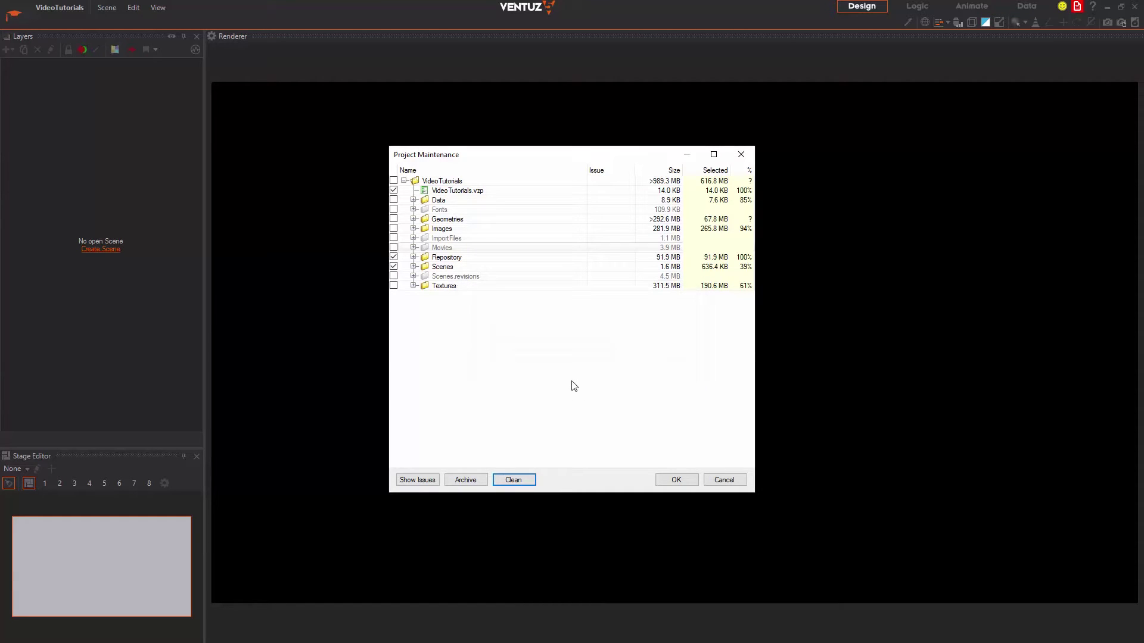
pyautogui.click(476, 485)
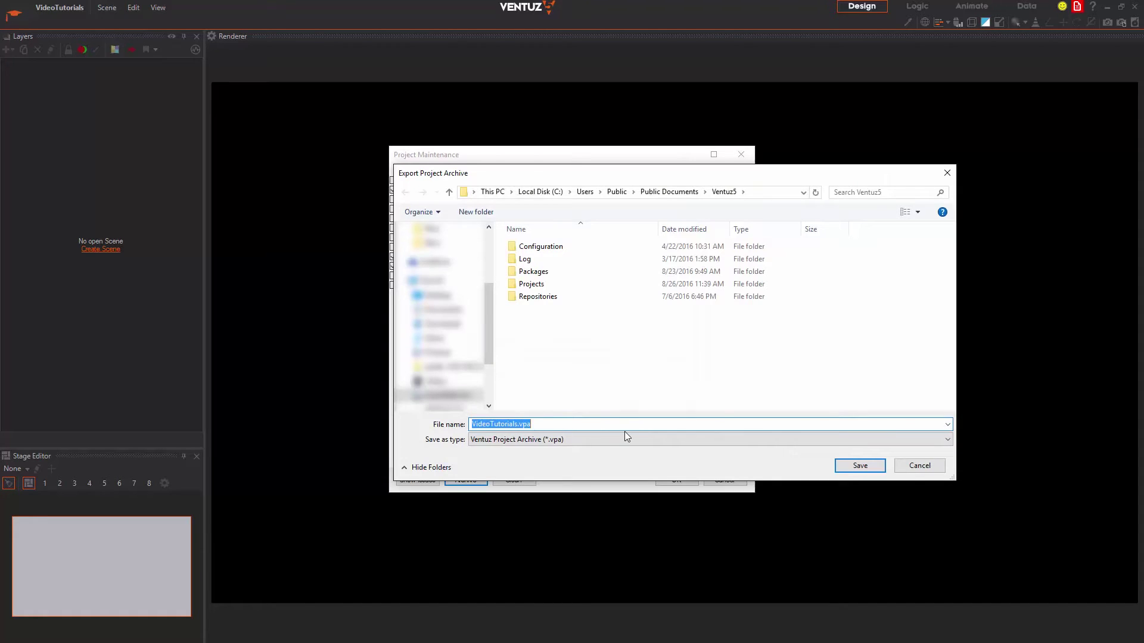
# Save VideoTutorials.vpa to the Ventuz5 folder and accept the proposed project location
pyautogui.click(860, 465)
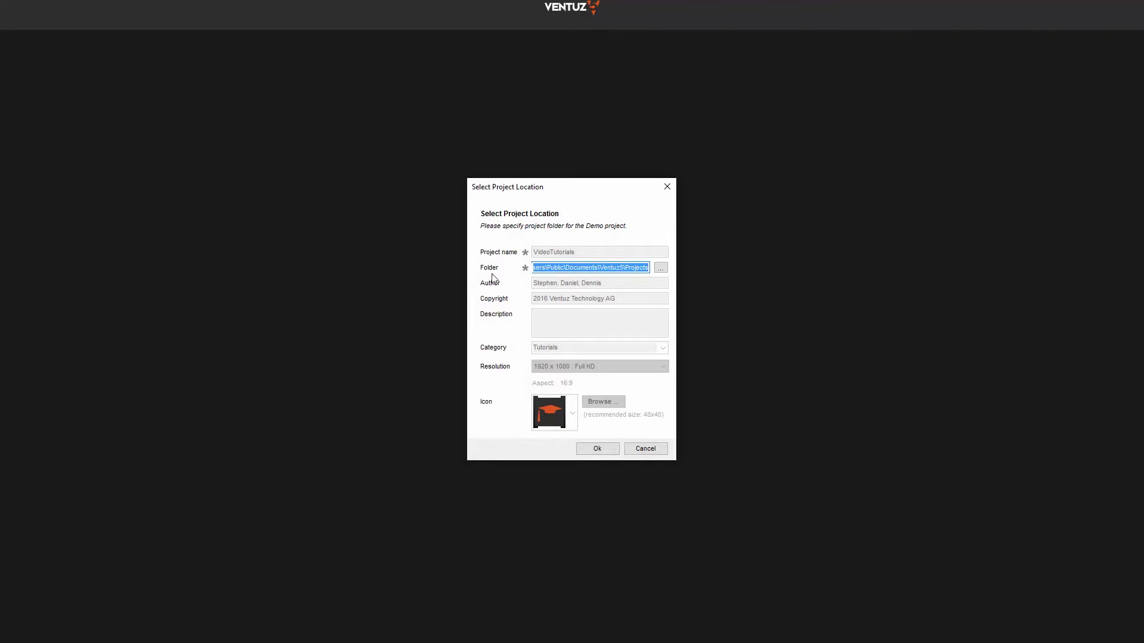
pyautogui.click(593, 447)
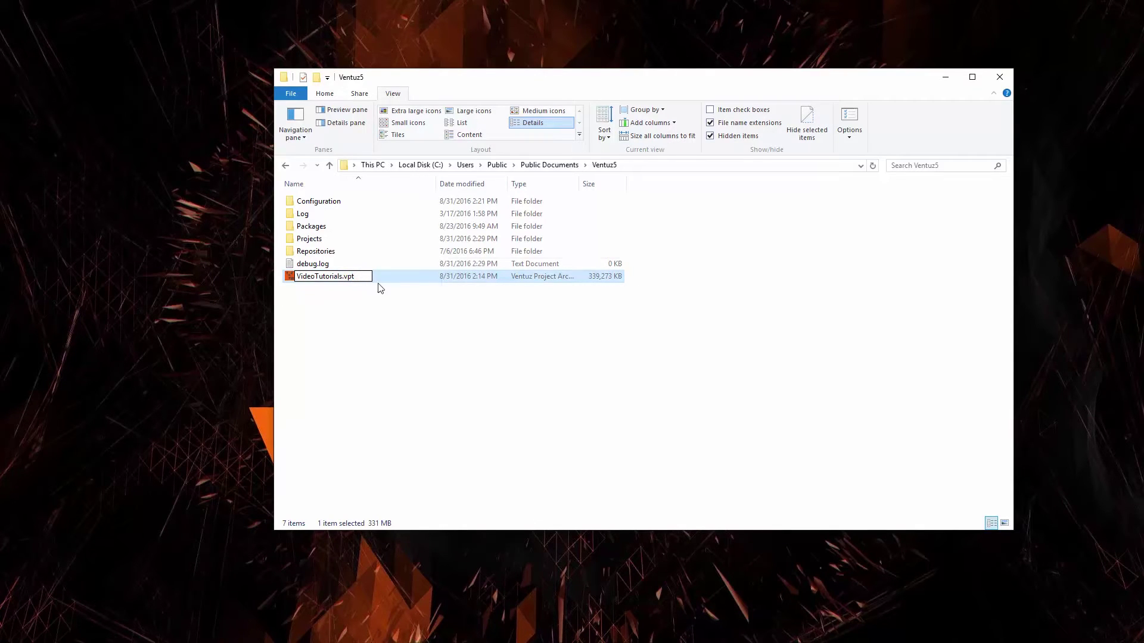
# Rename the archive to VideoTutorials.vpt and install it as a project template
pyautogui.press('Return')
pyautogui.click(641, 335)
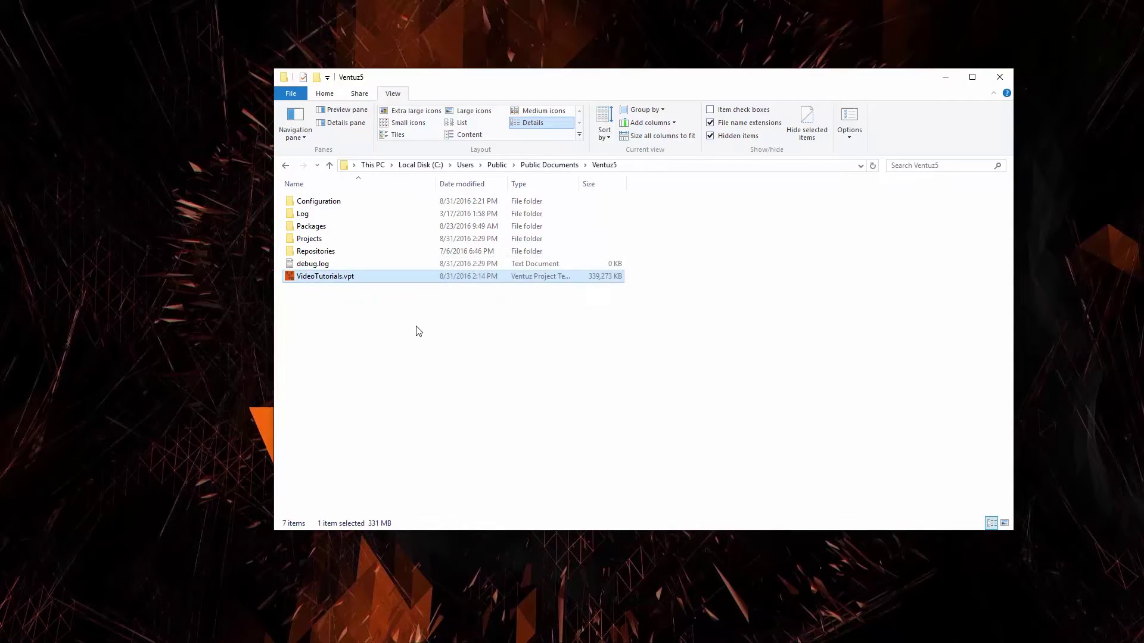
pyautogui.rightClick(332, 284)
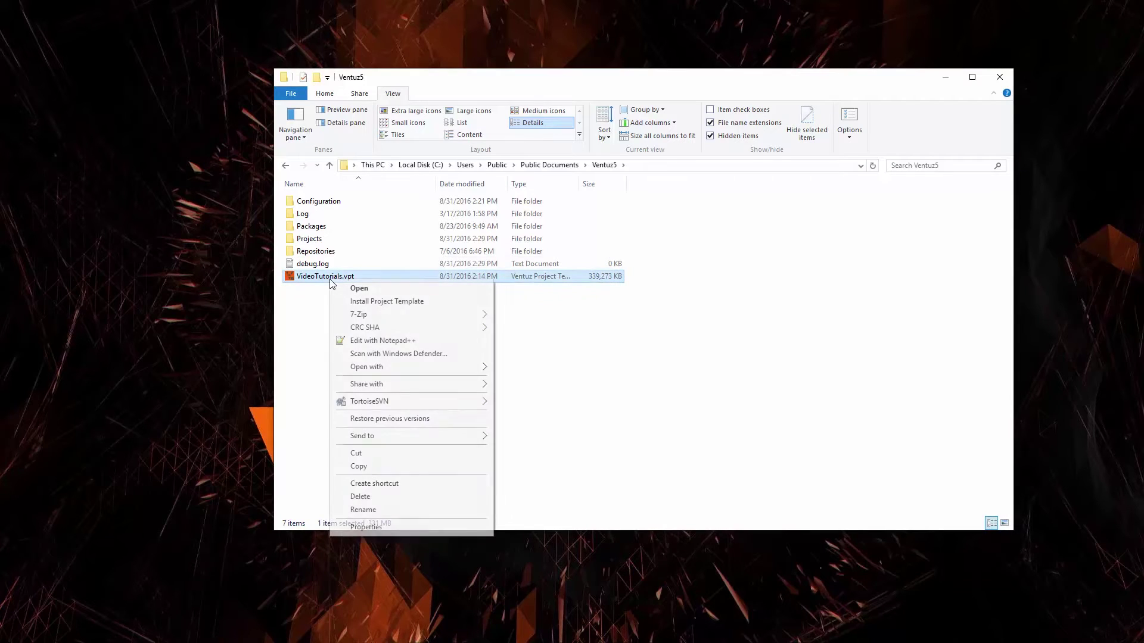
pyautogui.click(378, 301)
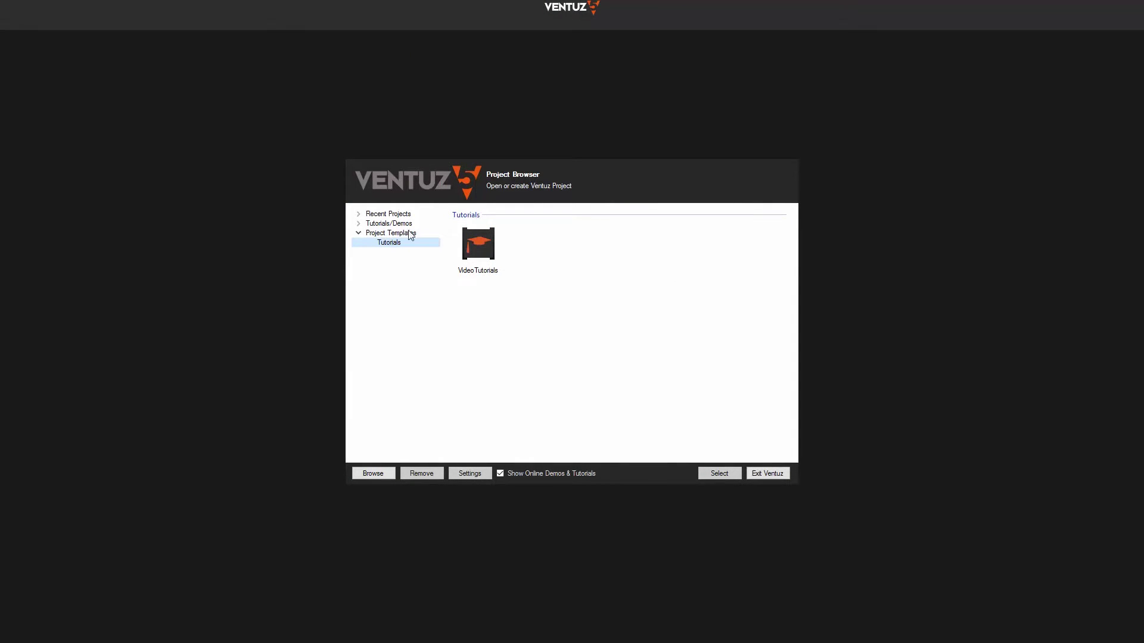
# Create a new project from the VideoTutorials template and edit the new project's name
pyautogui.doubleClick(490, 255)
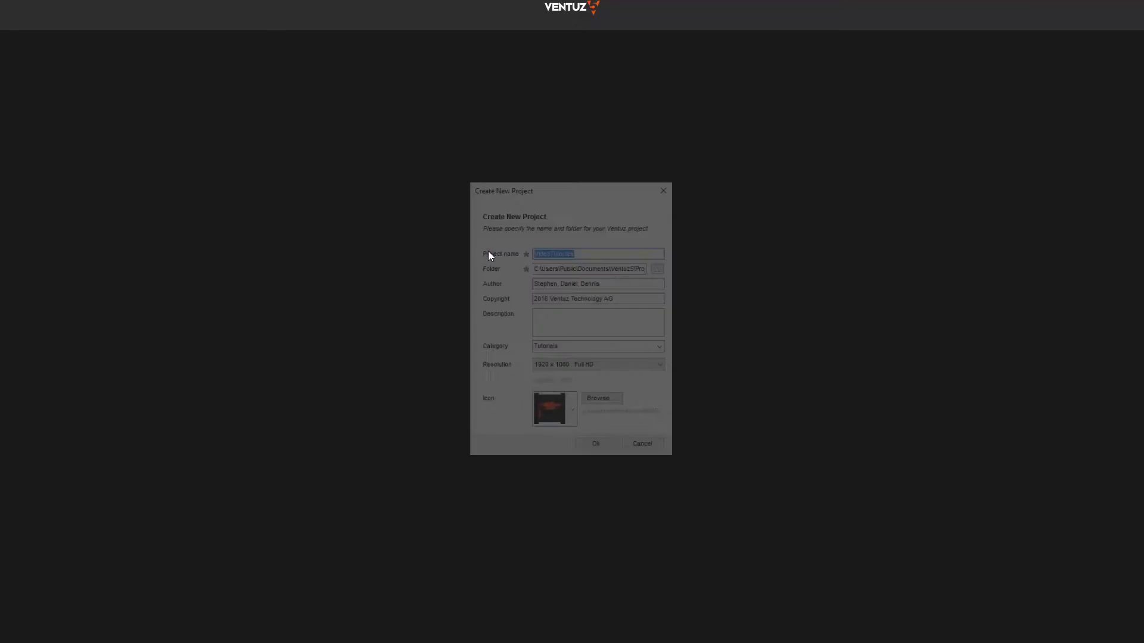
pyautogui.click(613, 253)
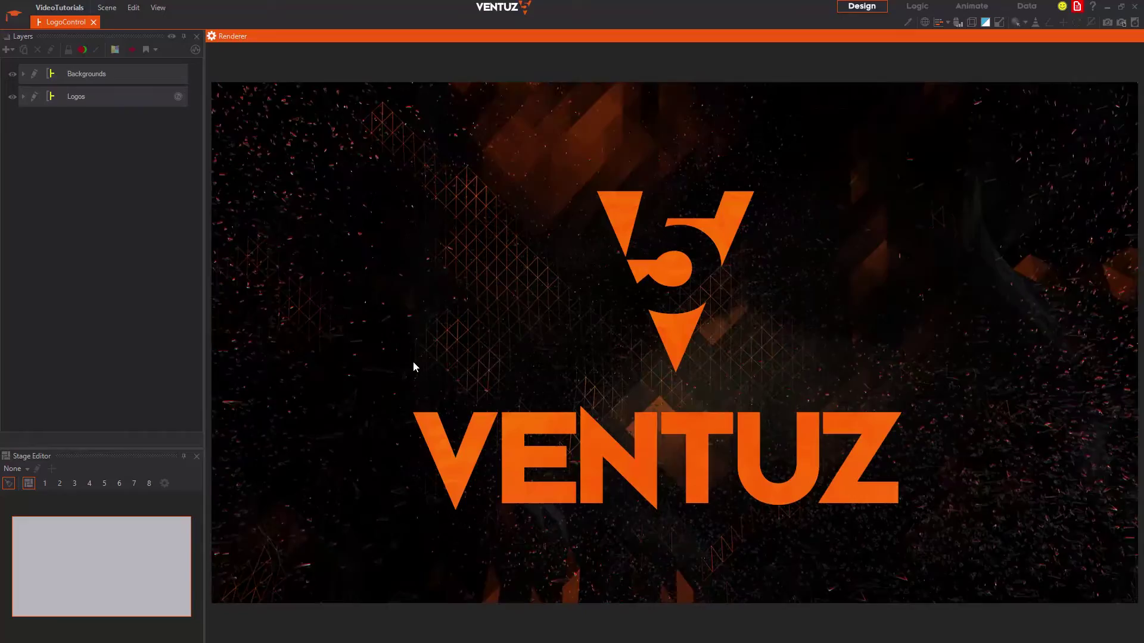
# Review the vpr/vza formats under Scene > Export, then trigger the VENTUZ 5 logo animation
pyautogui.click(105, 12)
pyautogui.moveTo(151, 99)
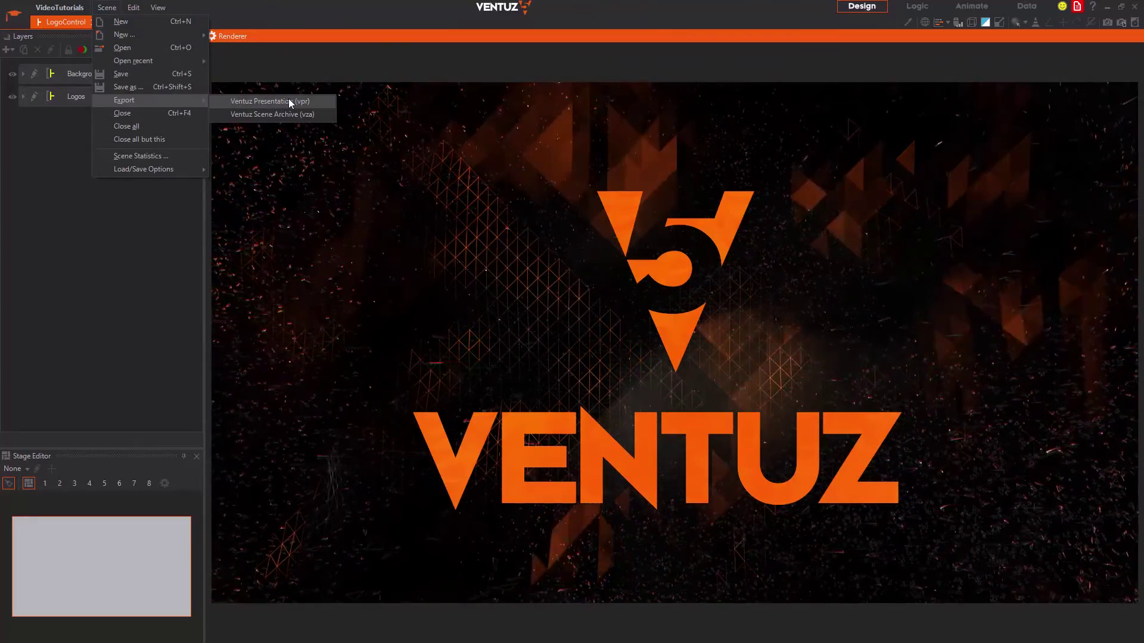
pyautogui.click(656, 209)
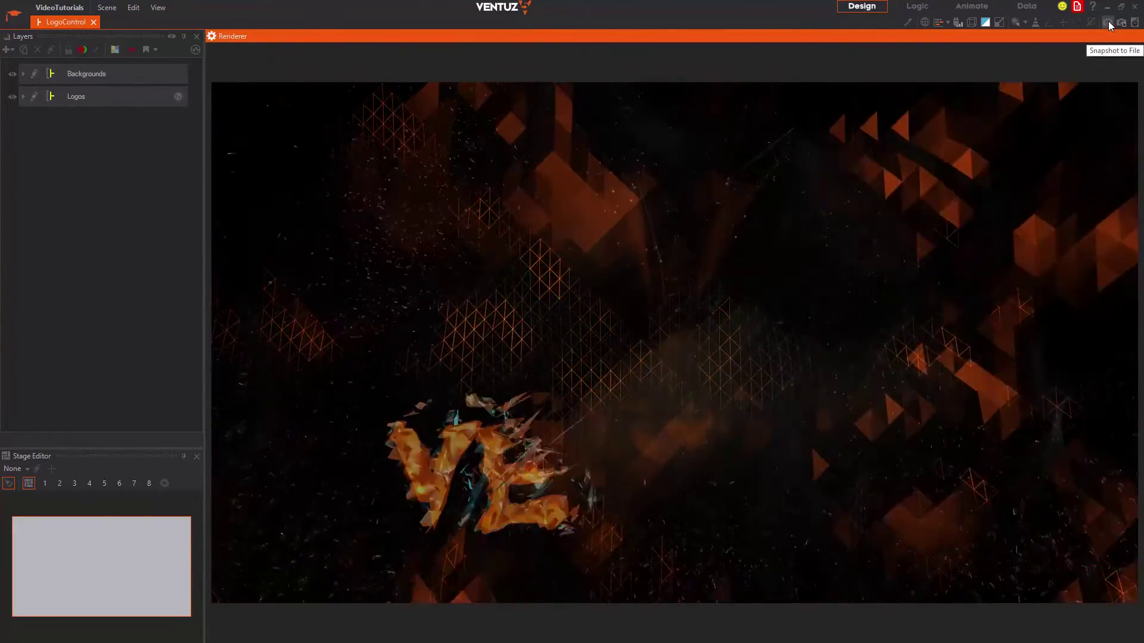
pyautogui.click(1108, 21)
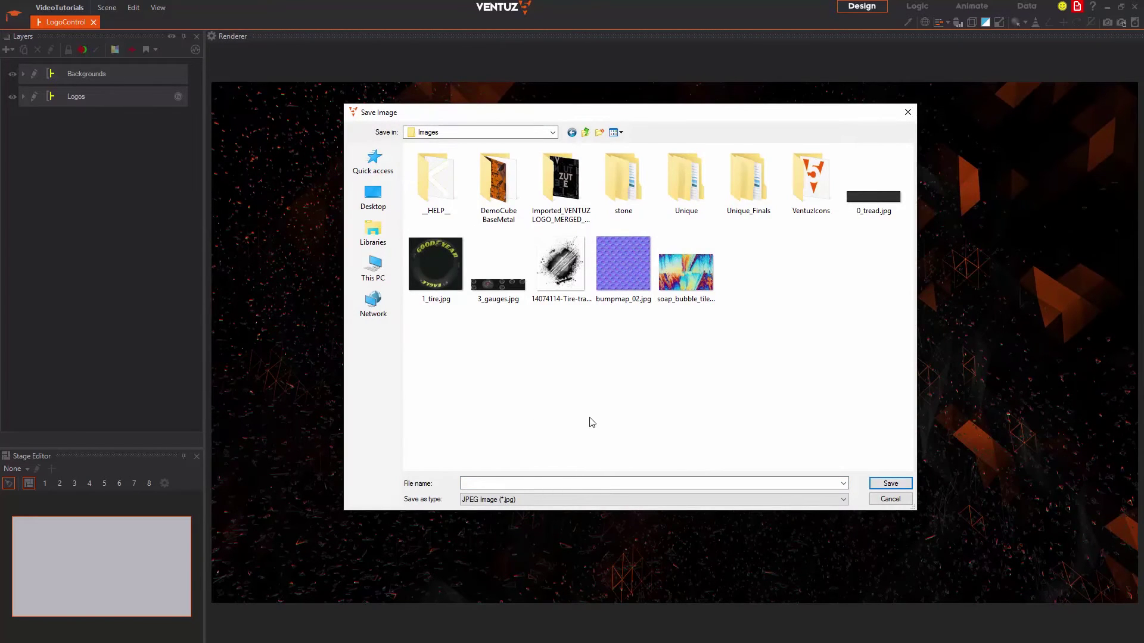
pyautogui.click(602, 499)
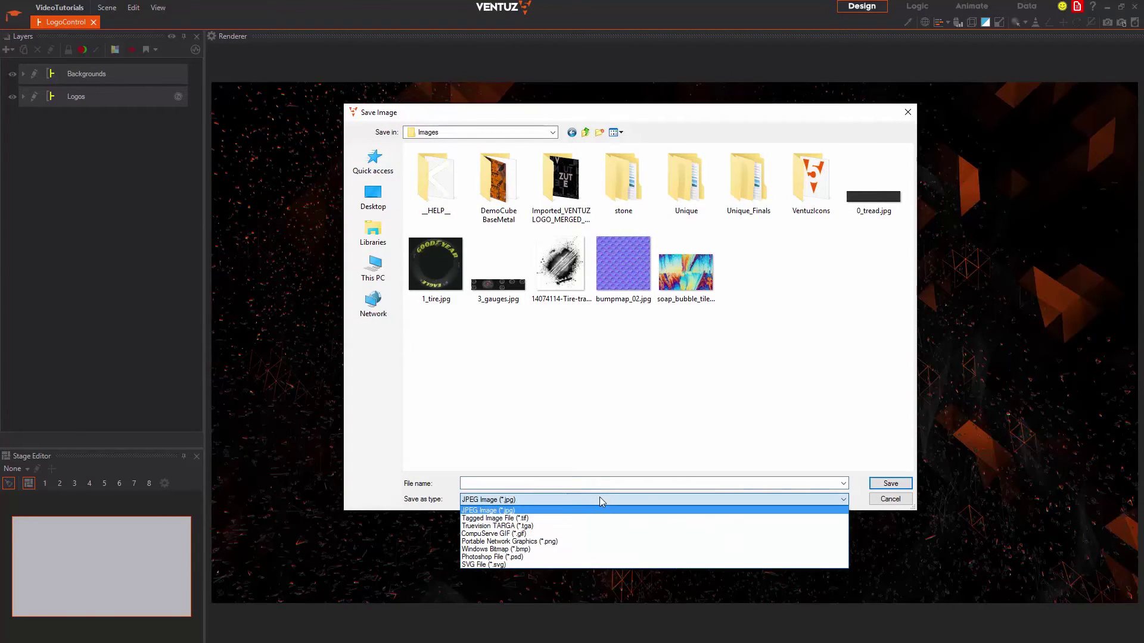
pyautogui.click(857, 406)
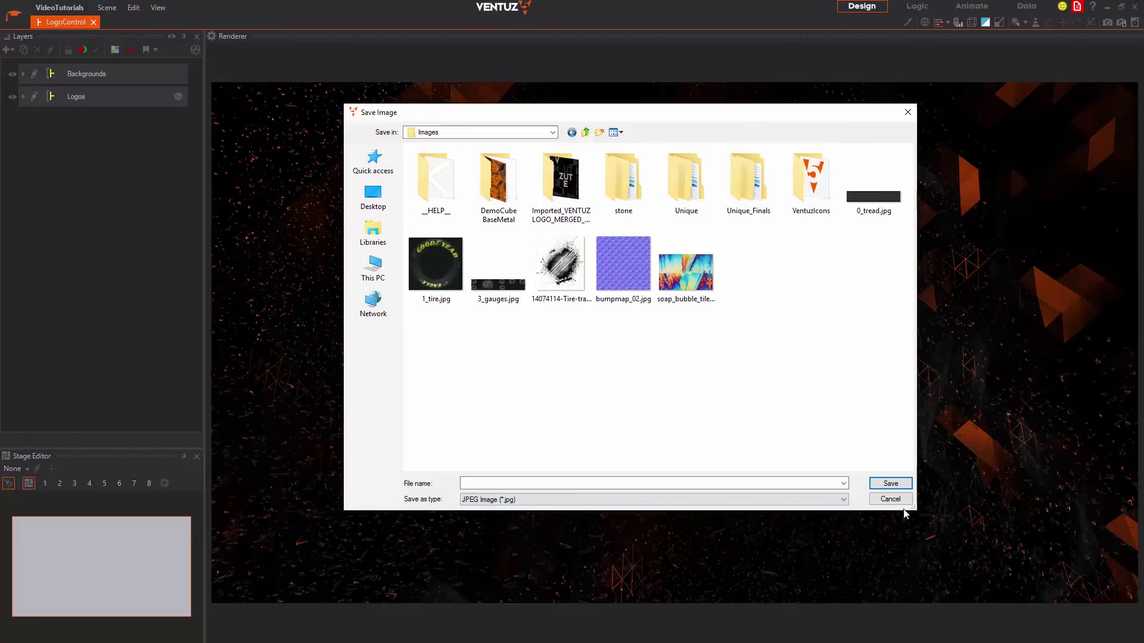
pyautogui.click(902, 504)
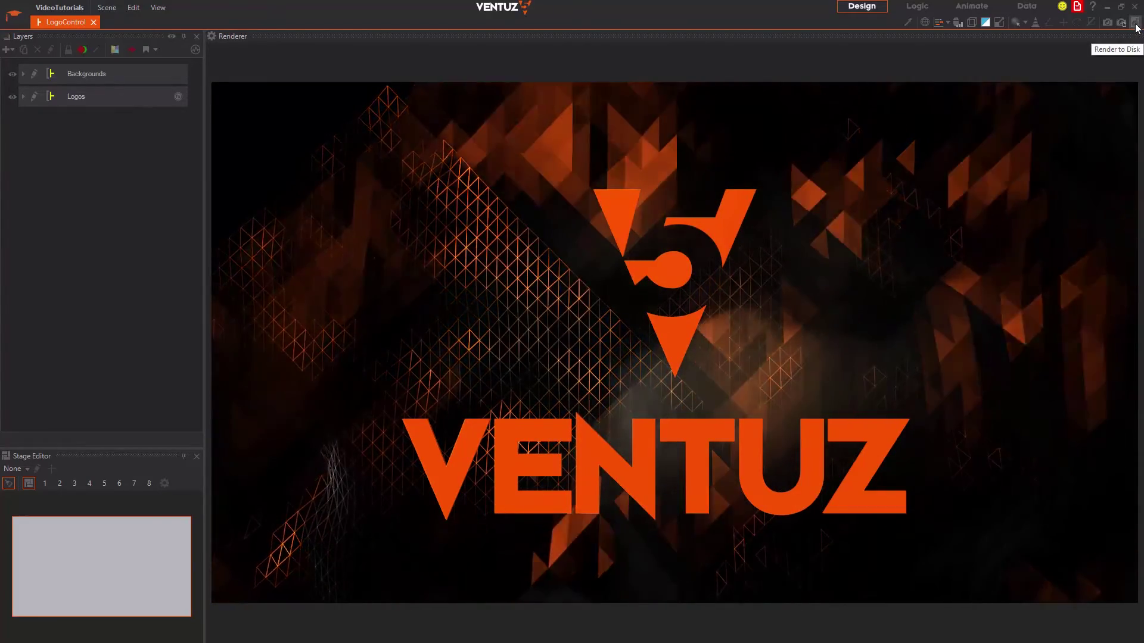
# In Render To Disk, try the 10-second Time-based mode, then record an 80-frame interactive capture
pyautogui.click(1135, 27)
pyautogui.moveTo(110, 24); pyautogui.dragTo(518, 92)
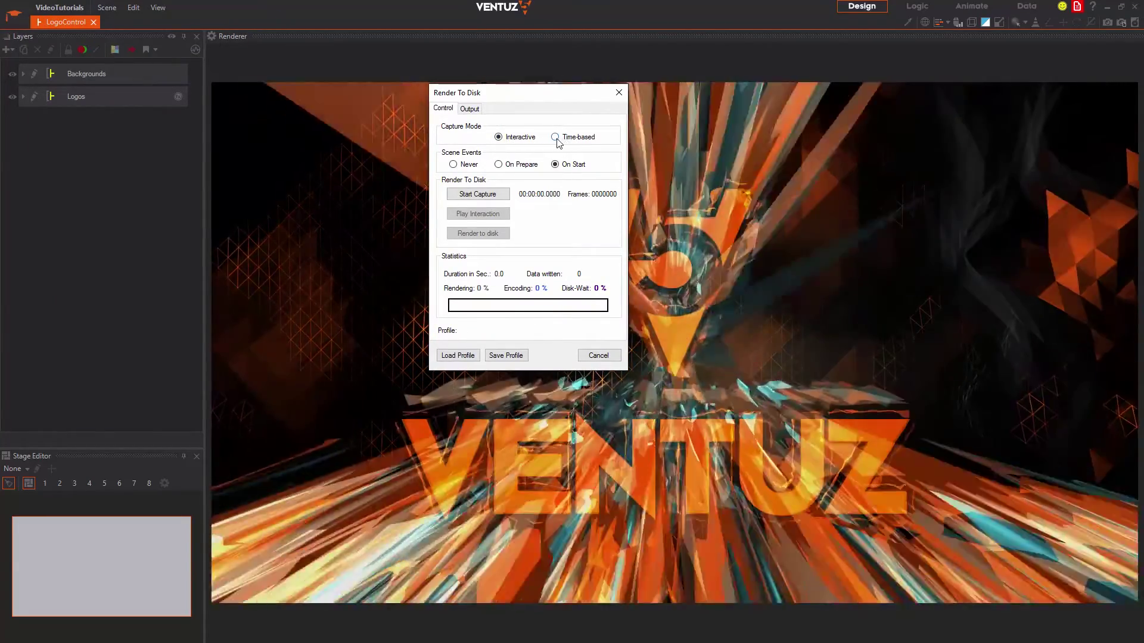
pyautogui.click(556, 138)
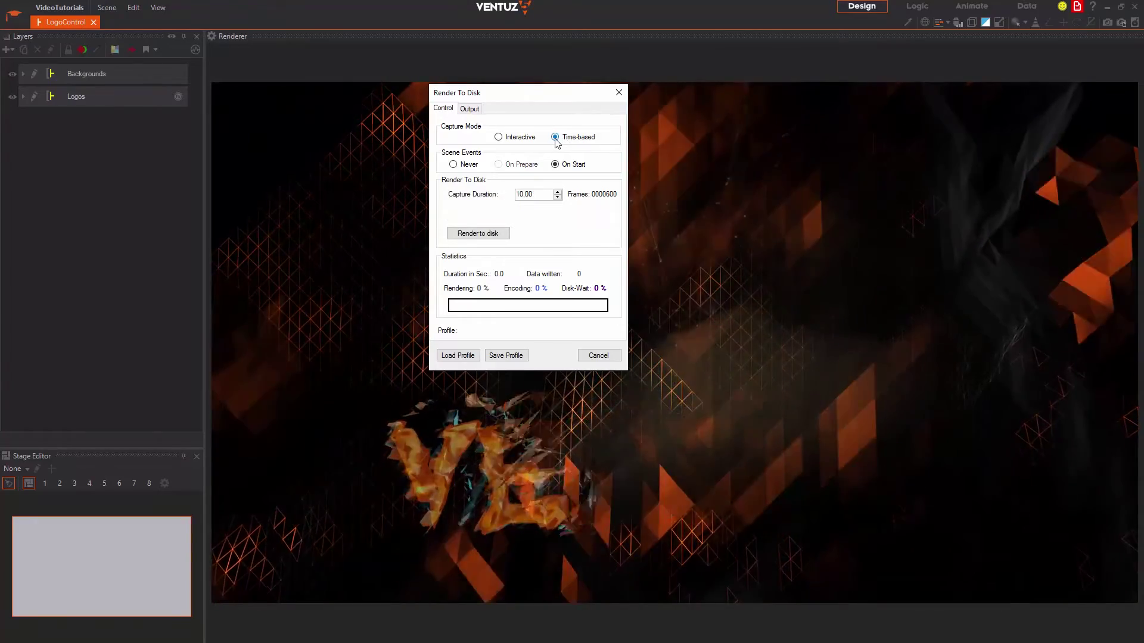
pyautogui.doubleClick(551, 195)
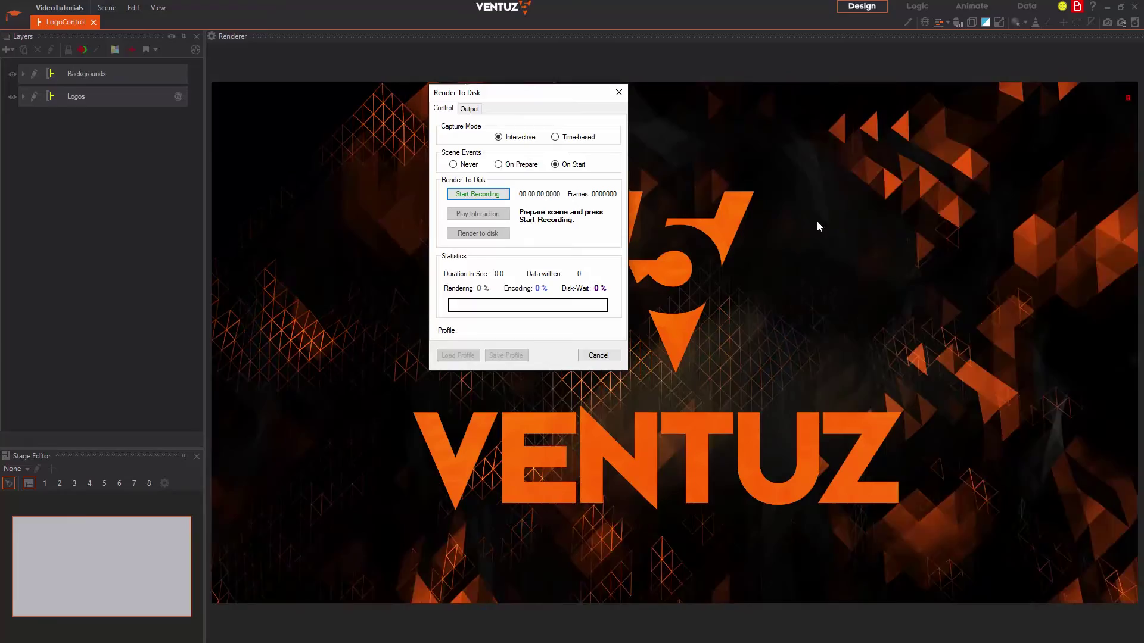
pyautogui.click(502, 196)
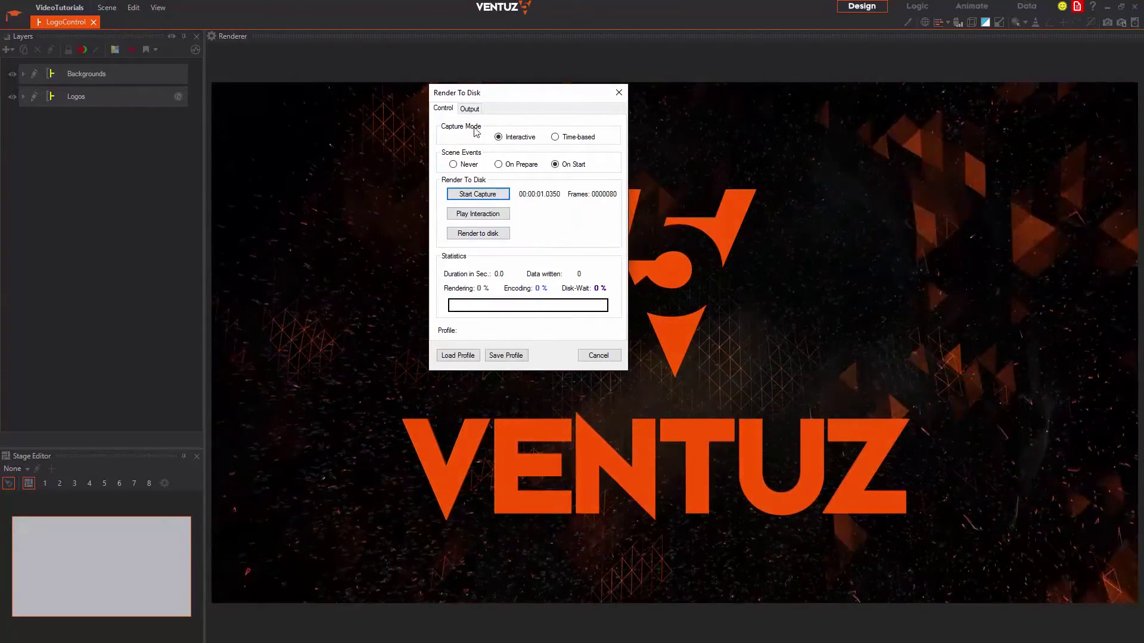
# View the Render To Disk output settings: TIF at 1920 × 1080, straight alpha, base filename Ventuz
pyautogui.click(470, 109)
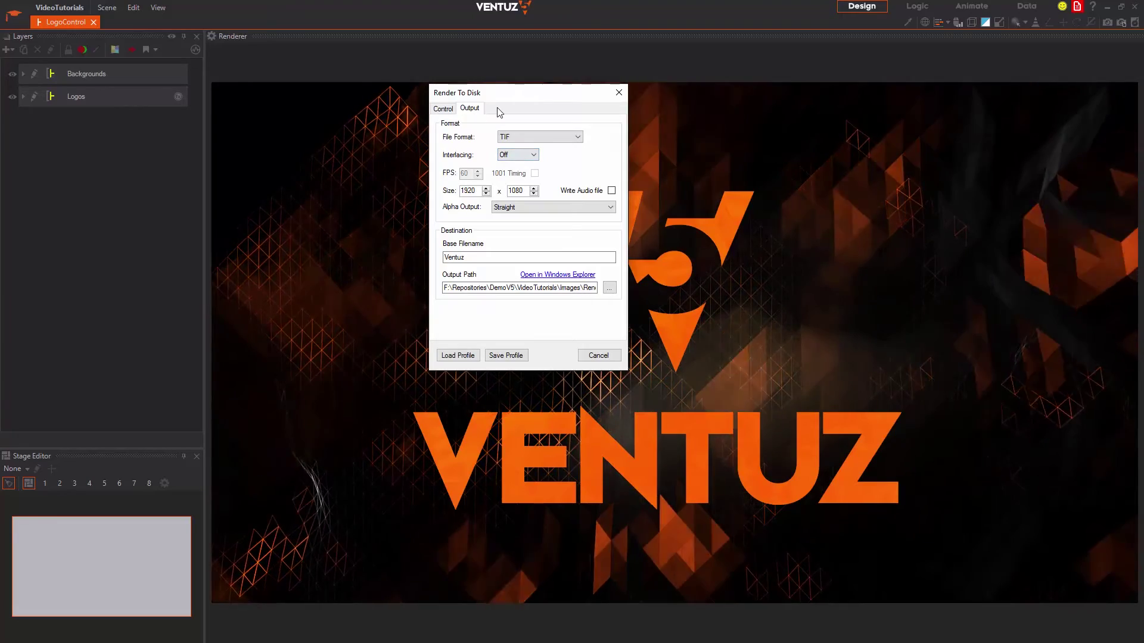
# Dismiss the Render To Disk dialog so the intact VENTUZ 5 logo scene shows in the renderer
pyautogui.click(619, 92)
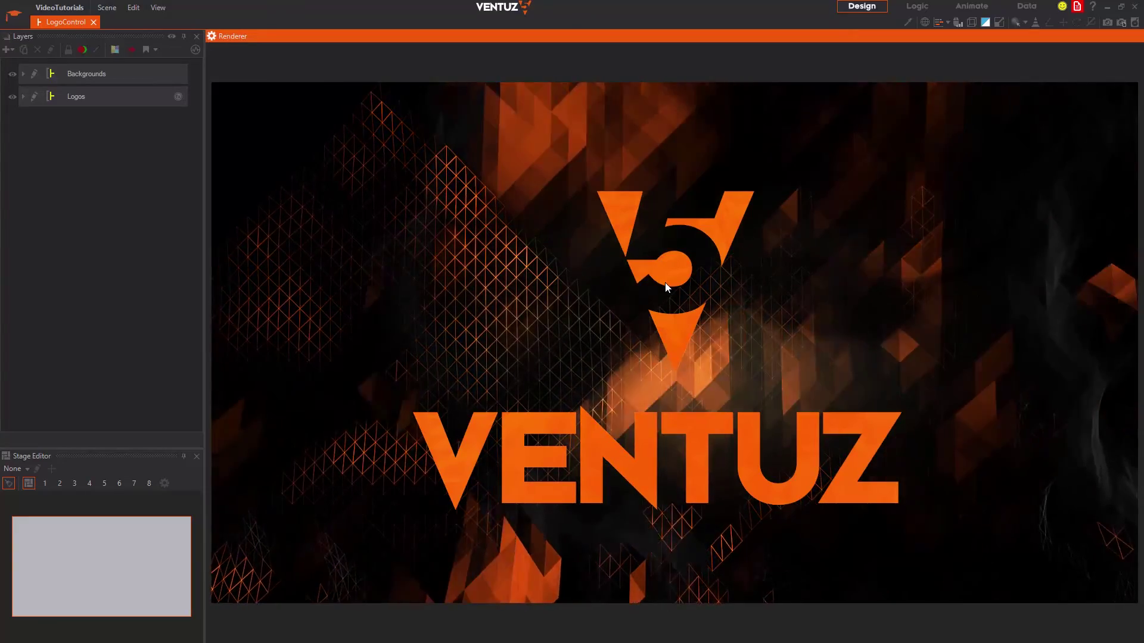